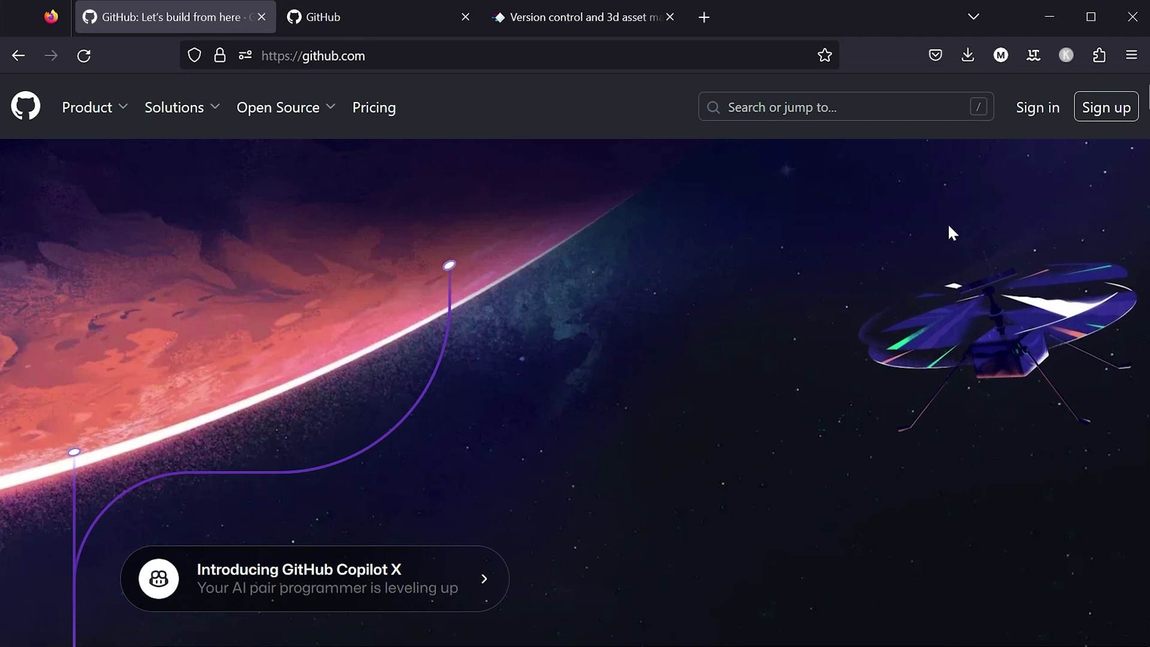
Step: Create a private GitHub repository named tutorial-1 with no README, gitignore or license
click(344, 16)
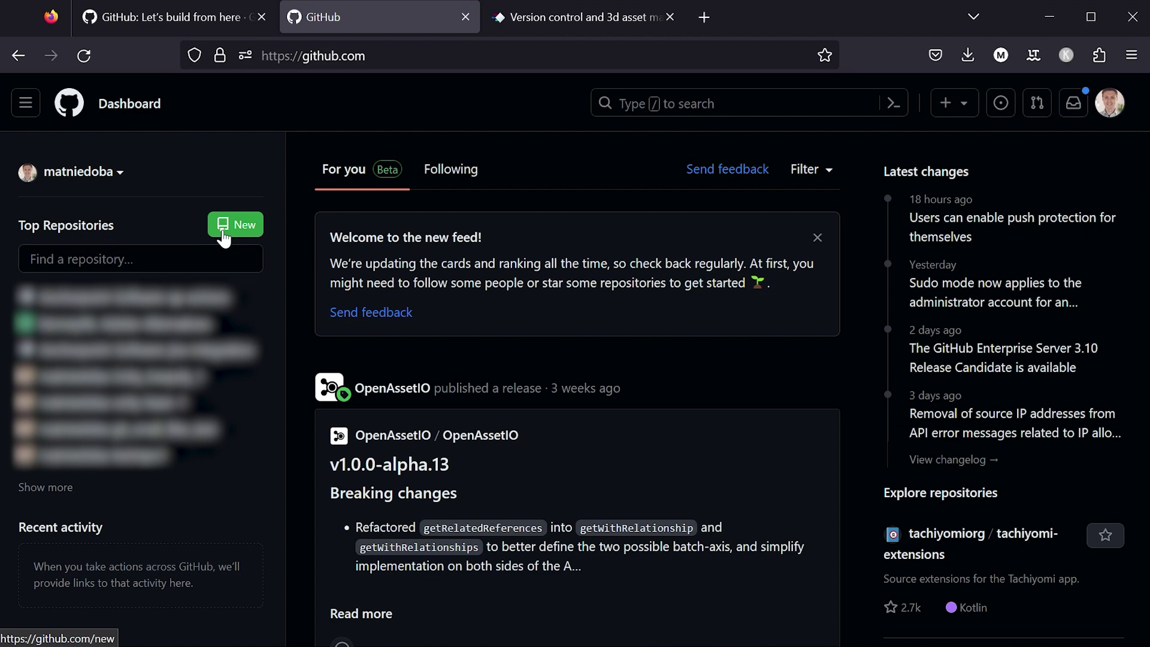
click(235, 224)
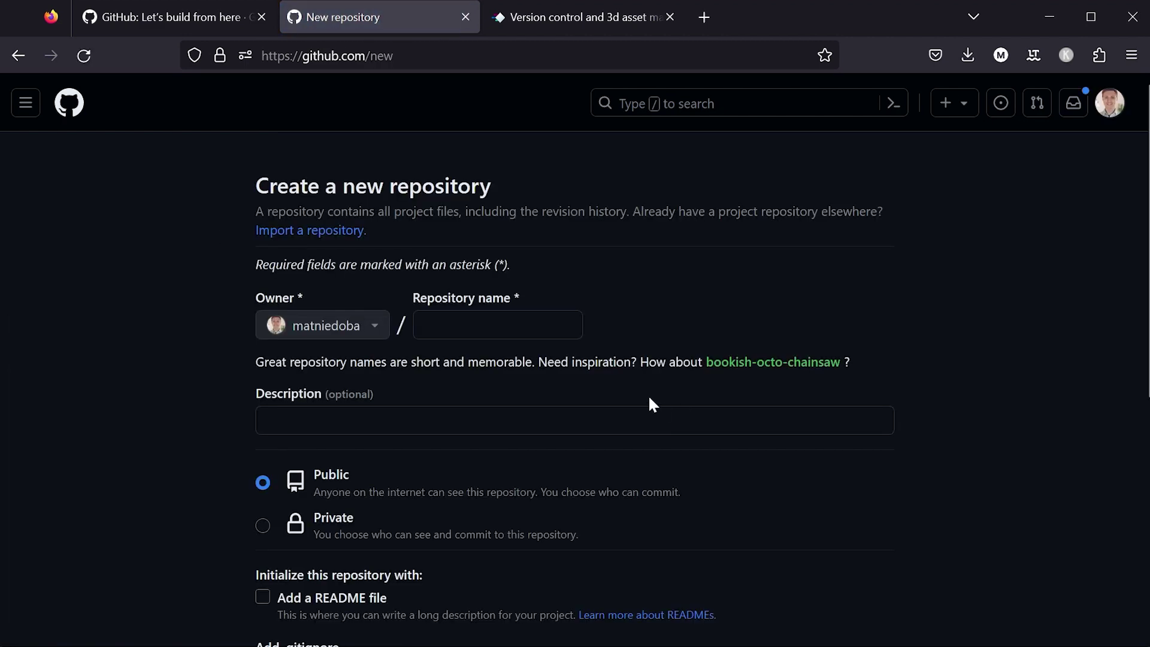
click(554, 337)
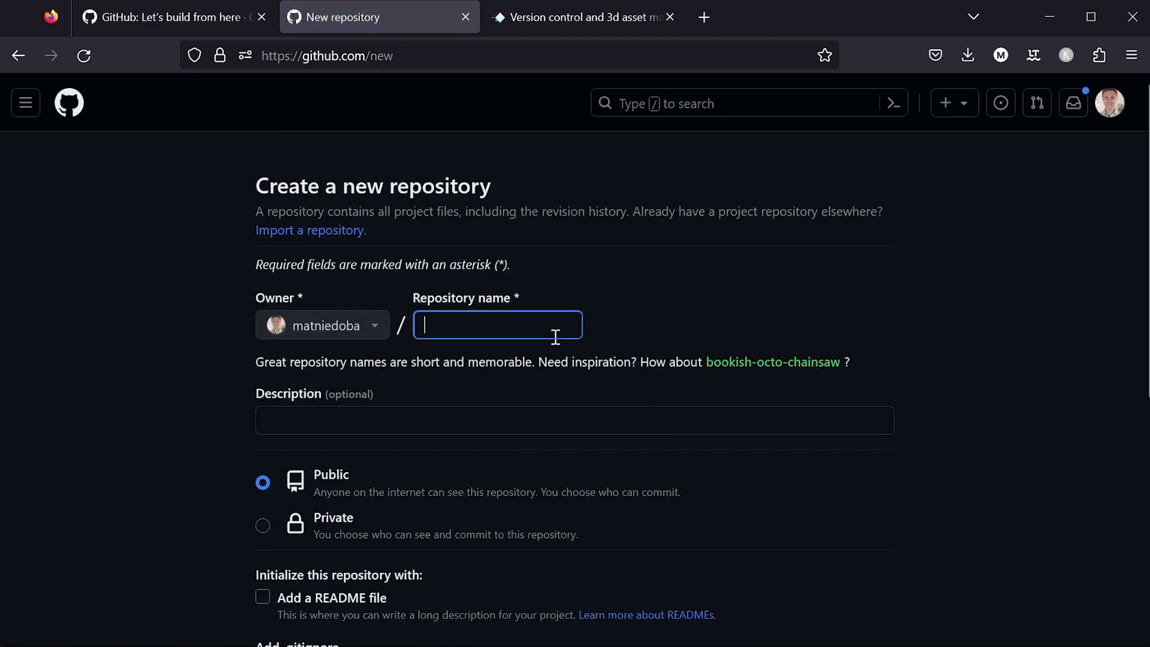
text(tutorial-1)
scroll(532, 395, down, 3)
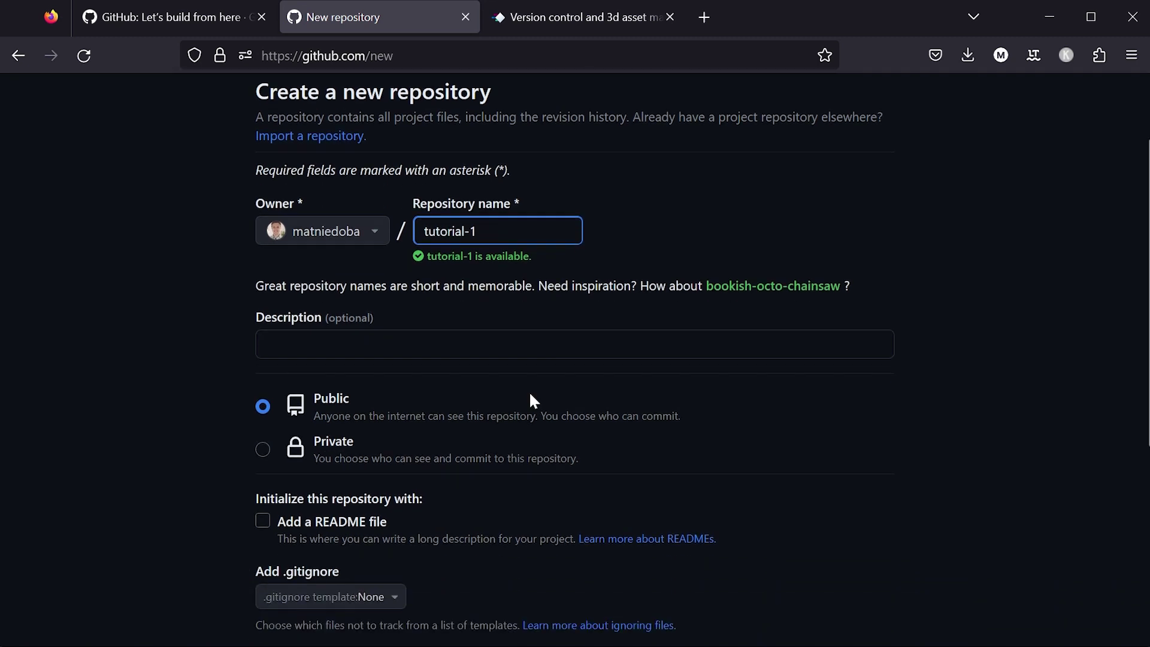
click(262, 451)
scroll(227, 432, down, 5)
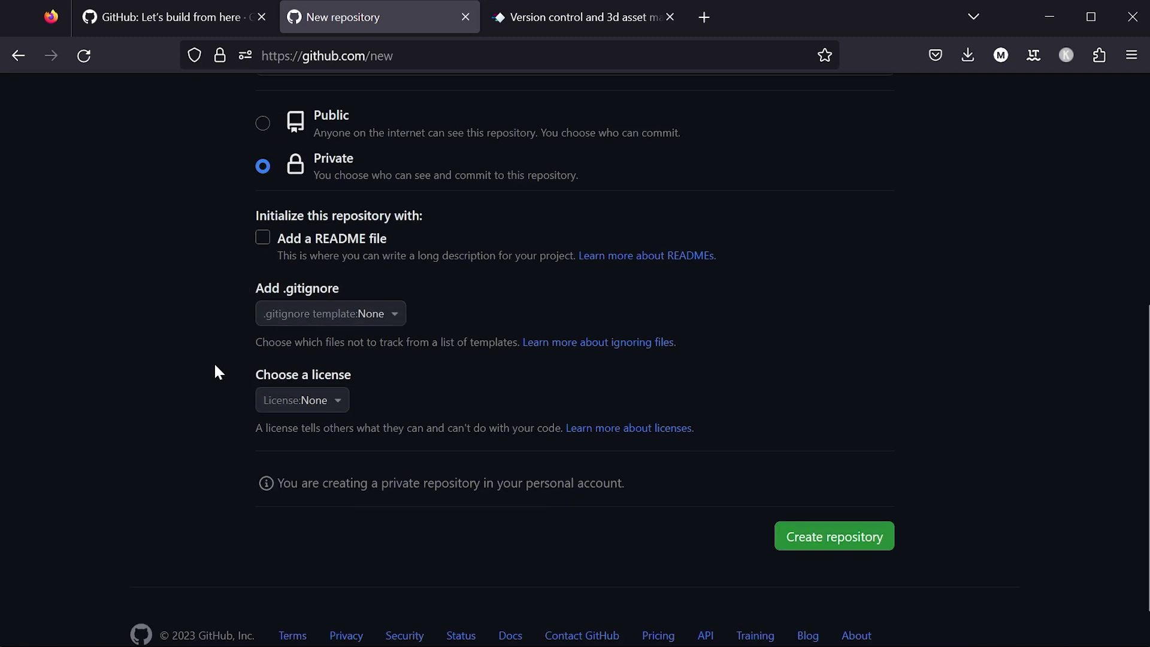
click(824, 545)
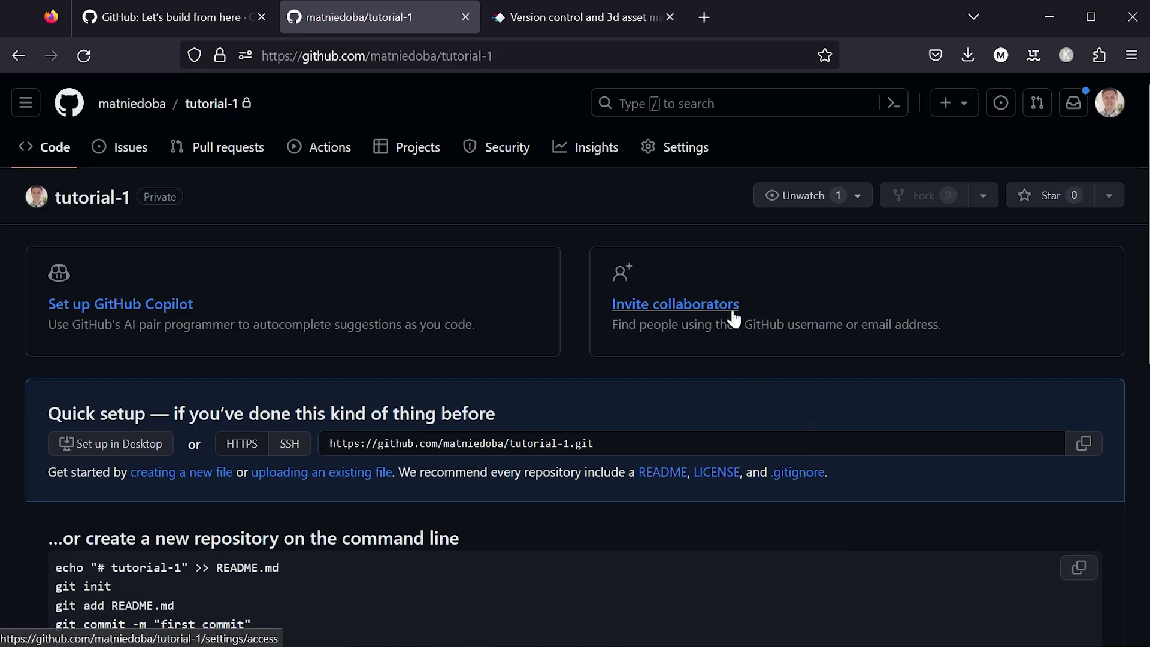
Step: Invite the teammate, by their e-mail address, as a collaborator on tutorial-1
click(733, 319)
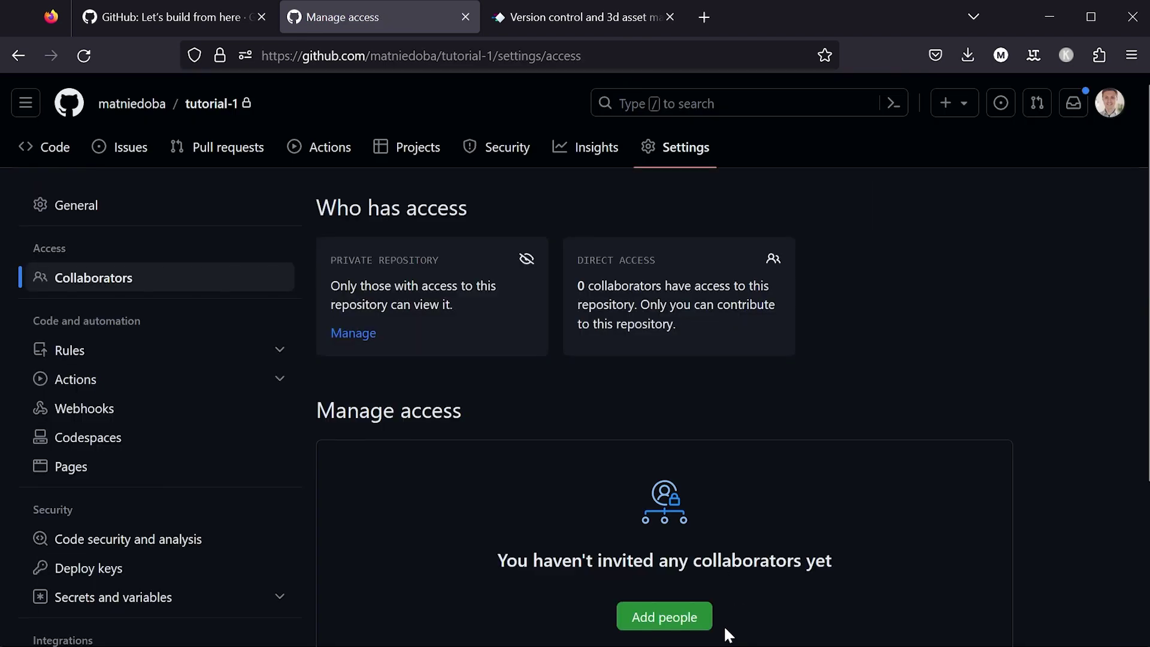
click(667, 624)
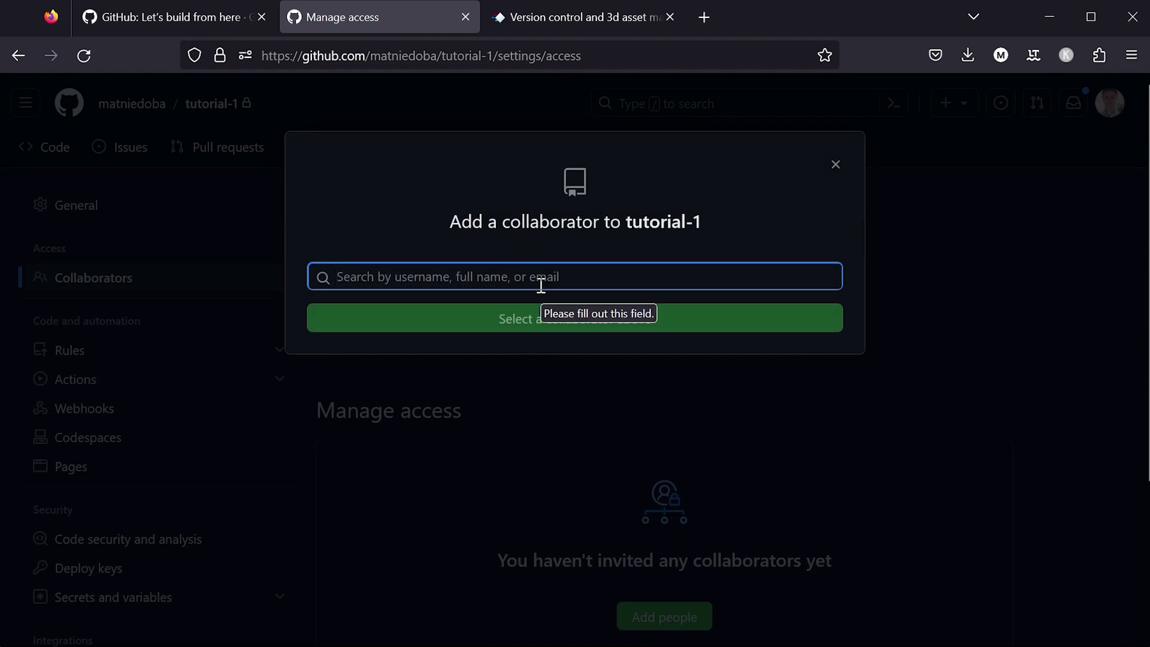
click(539, 324)
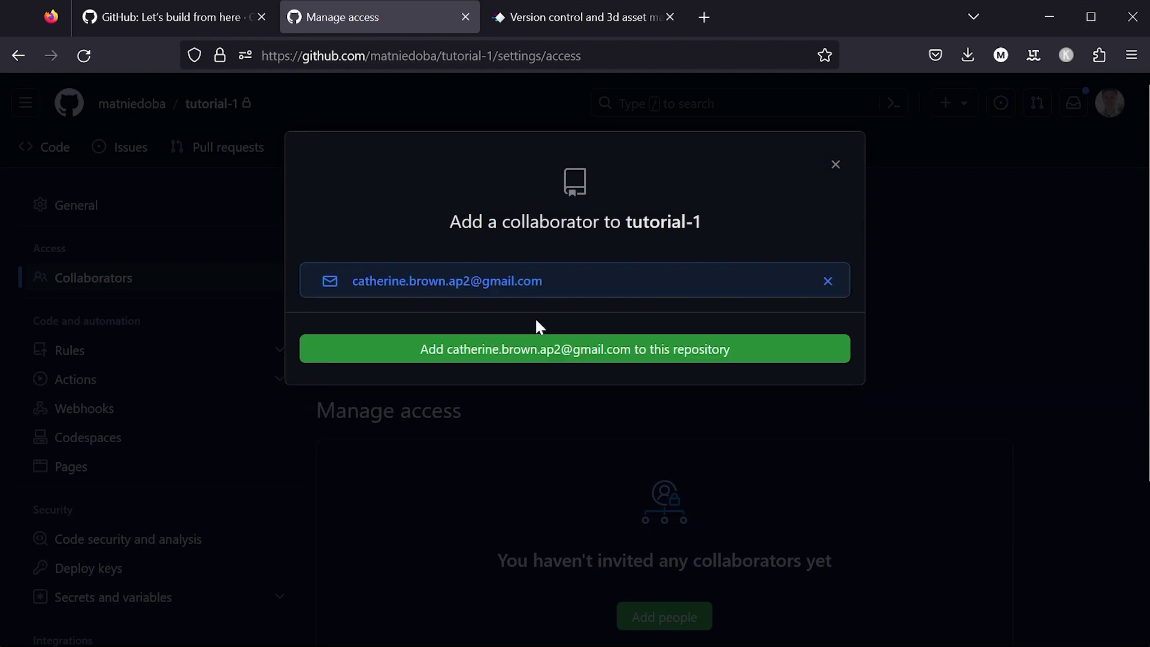
click(566, 350)
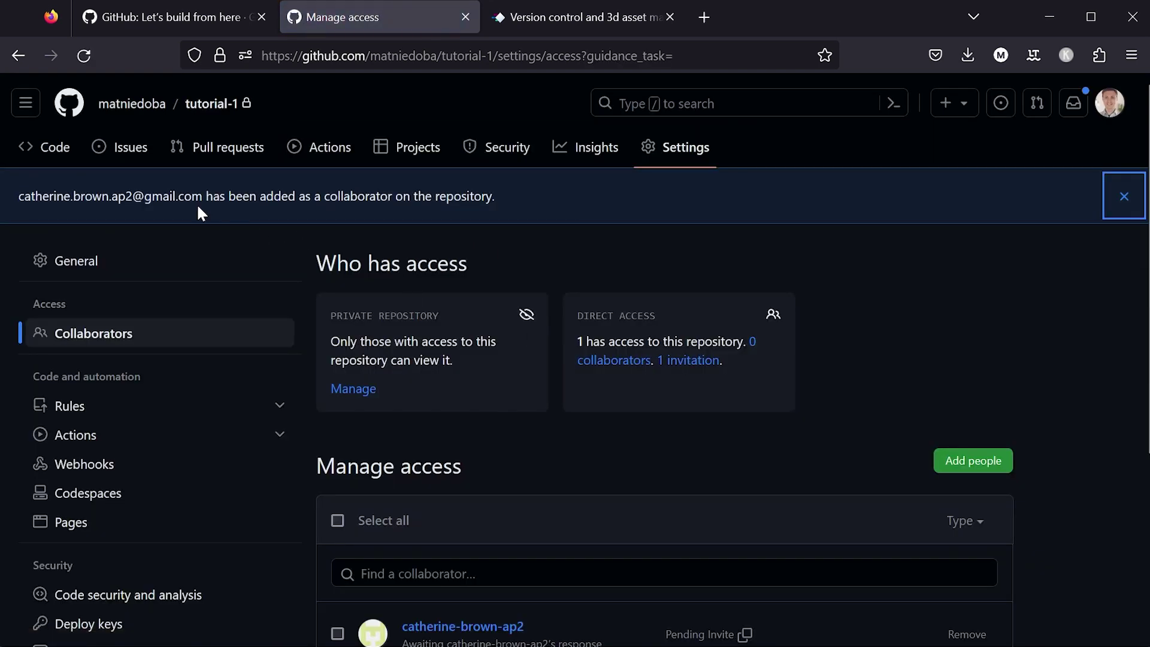
Step: Go back to the tutorial-1 code page, then switch to the anchorpoint.app tab
click(60, 148)
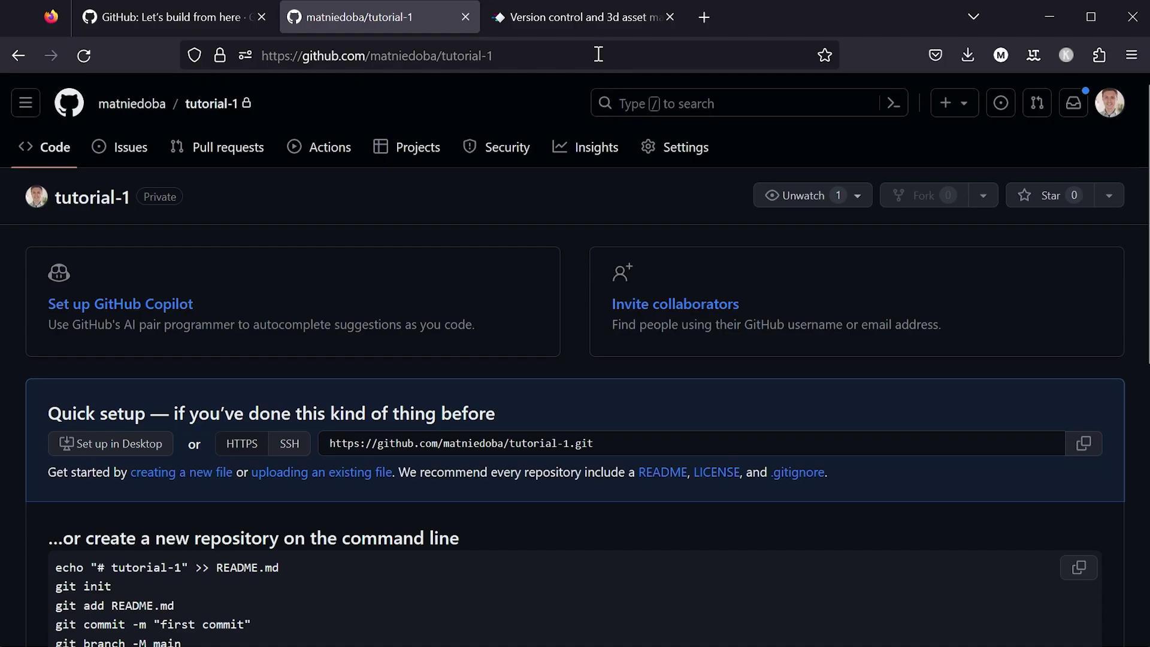
click(600, 19)
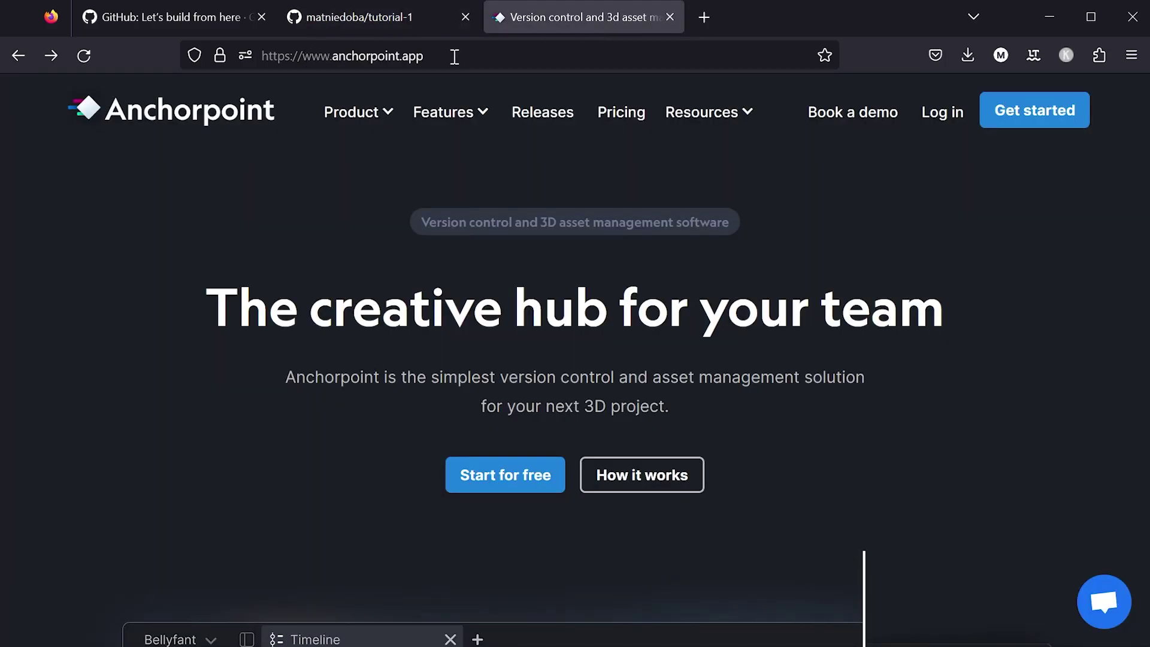
Step: Download the Windows installer AnchorpointSetup.exe from the Anchorpoint Download page
mouse_move(369, 119)
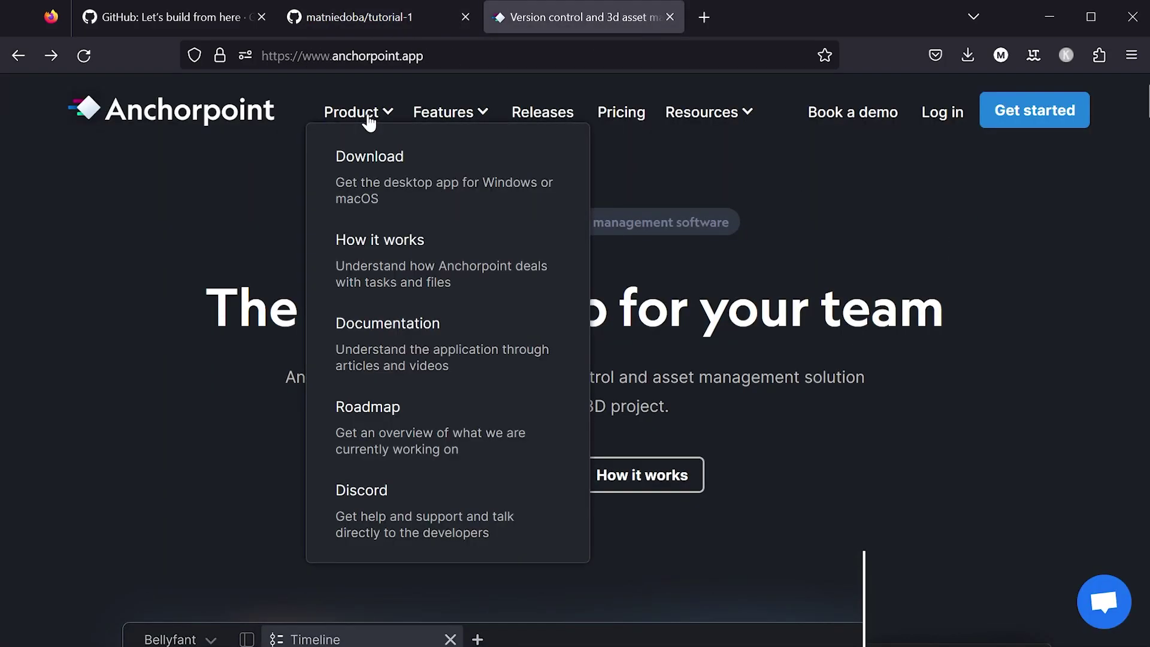
click(358, 168)
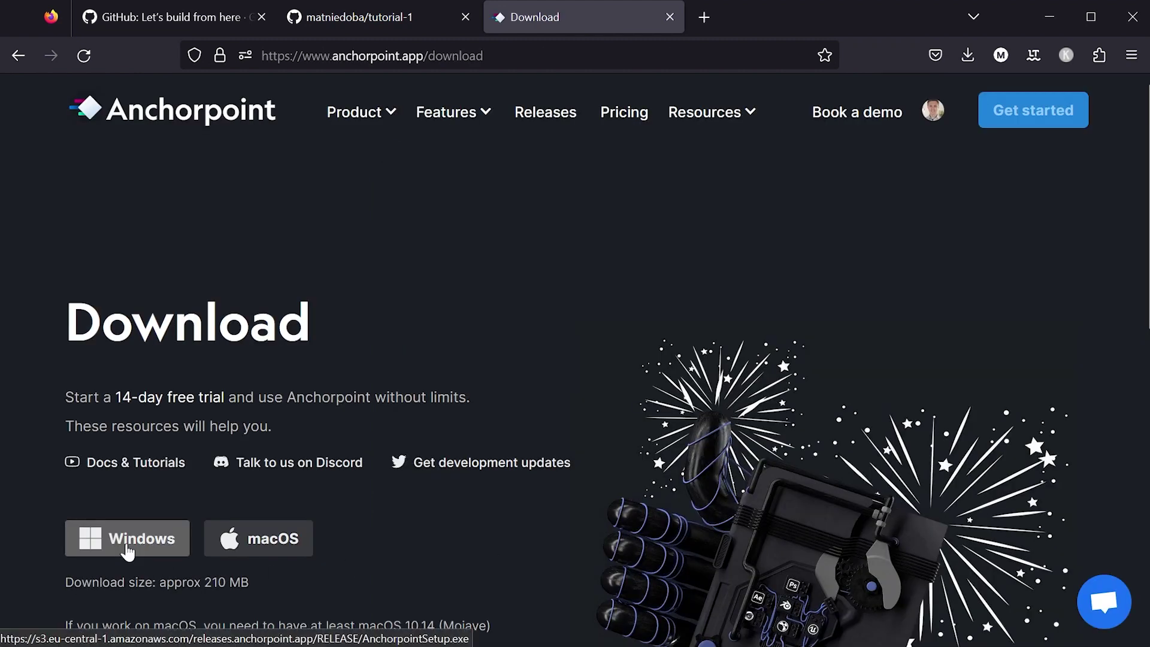
click(127, 542)
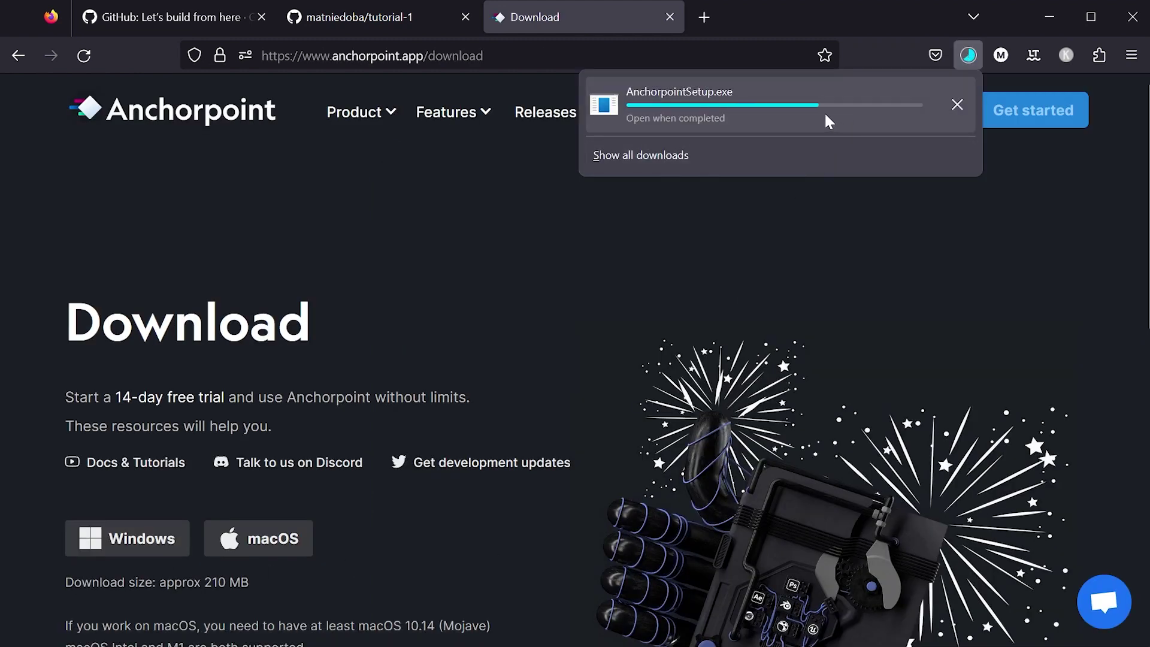
click(841, 395)
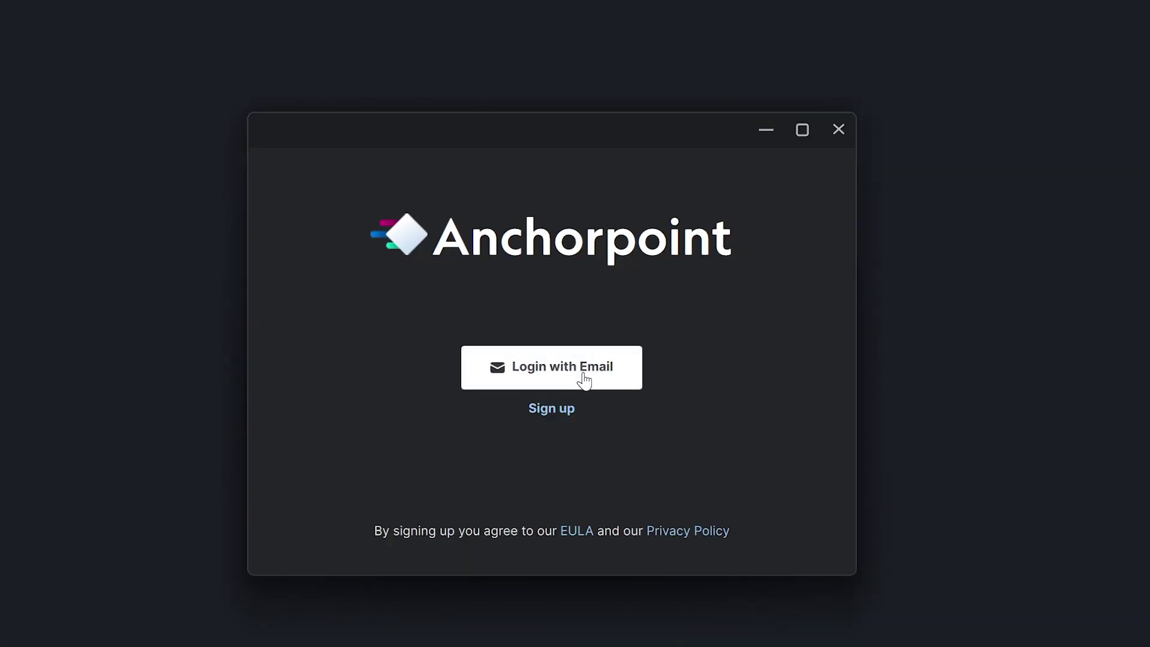
Step: Log in to Anchorpoint with e-mail and start a new Git Repository project
click(612, 384)
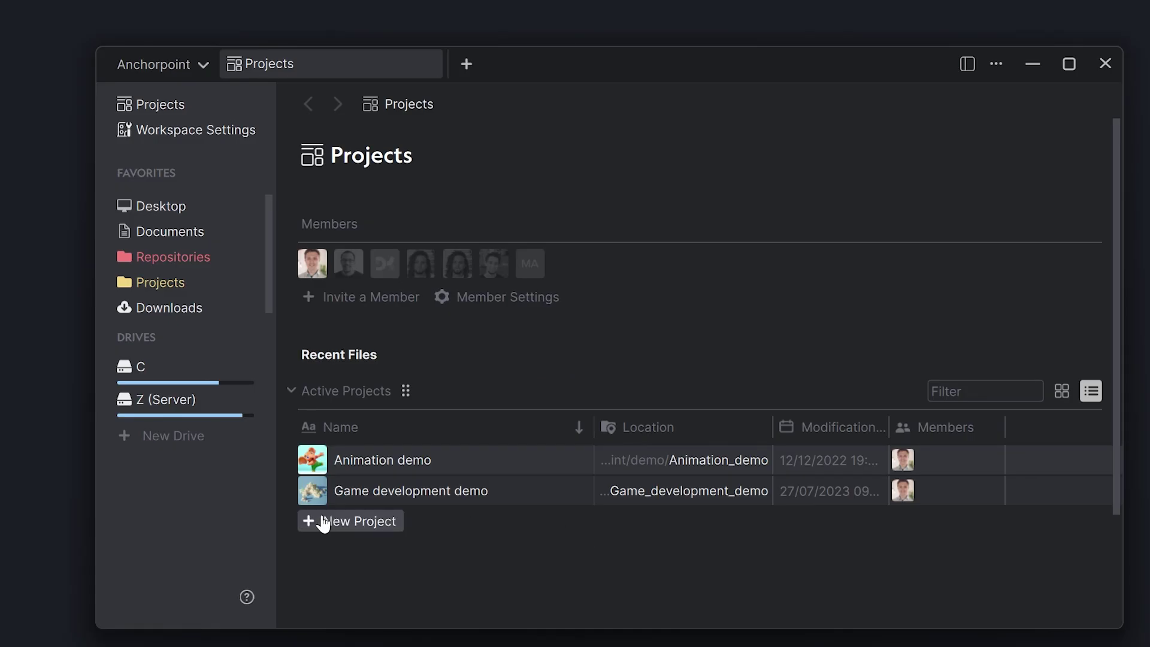
click(325, 522)
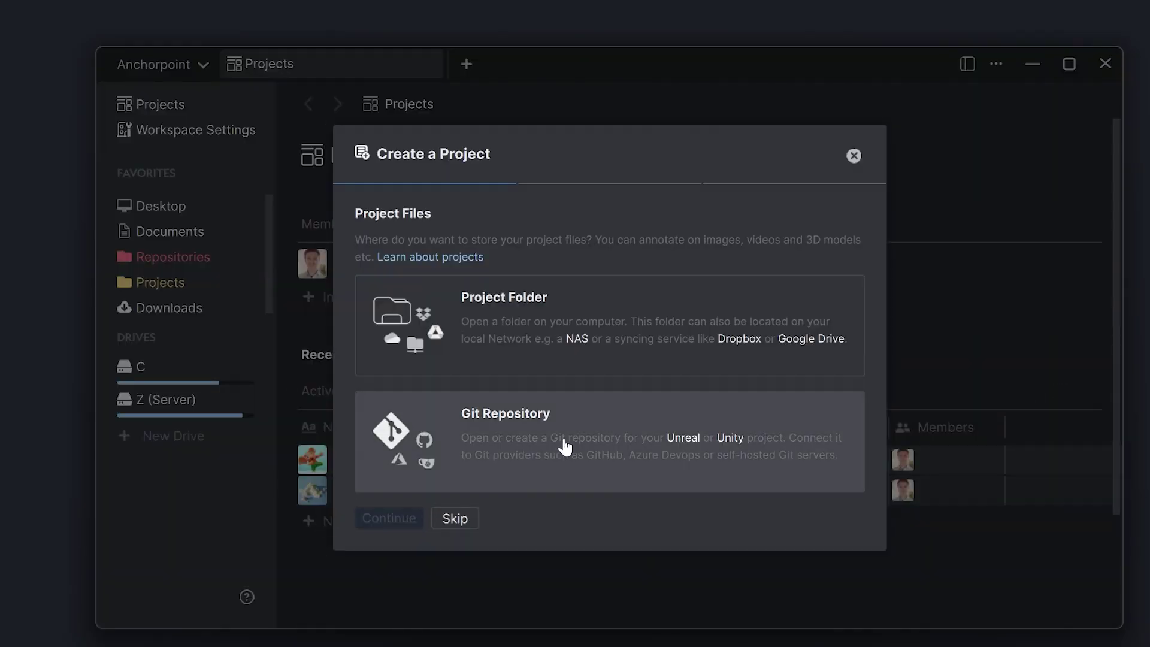
click(565, 441)
Step: Set the project folder to C:/Repositories/Tutorial/Unity_LegoGame
click(803, 441)
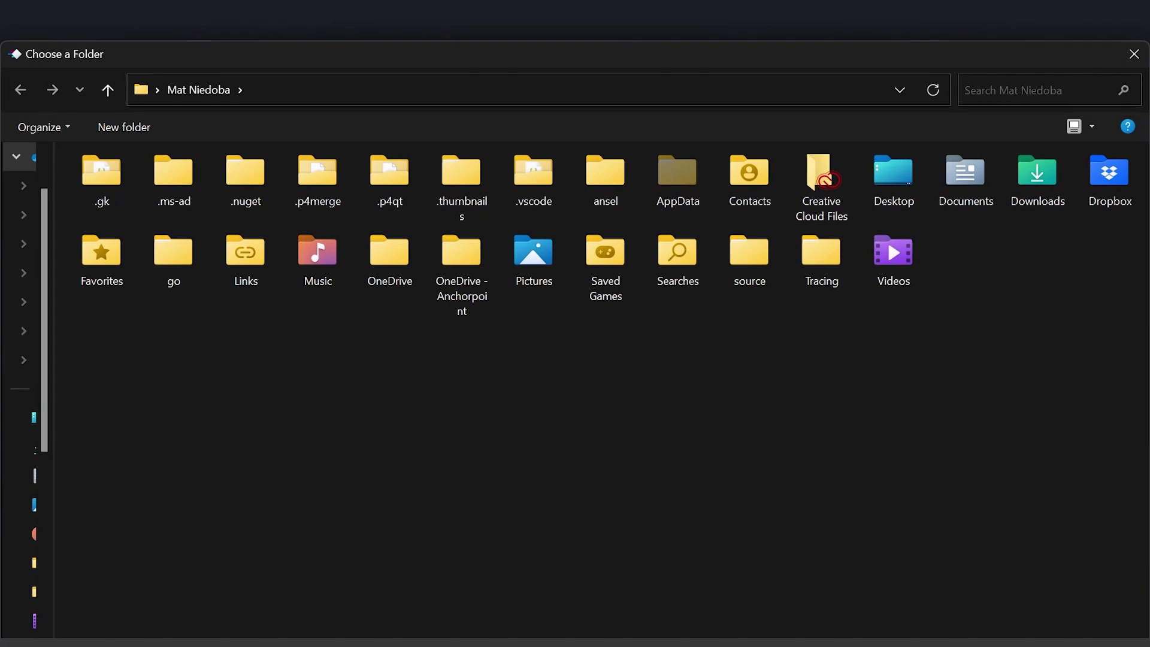
click(407, 88)
text(C:\Repositories\Tutorial\Unity_LegoGame)
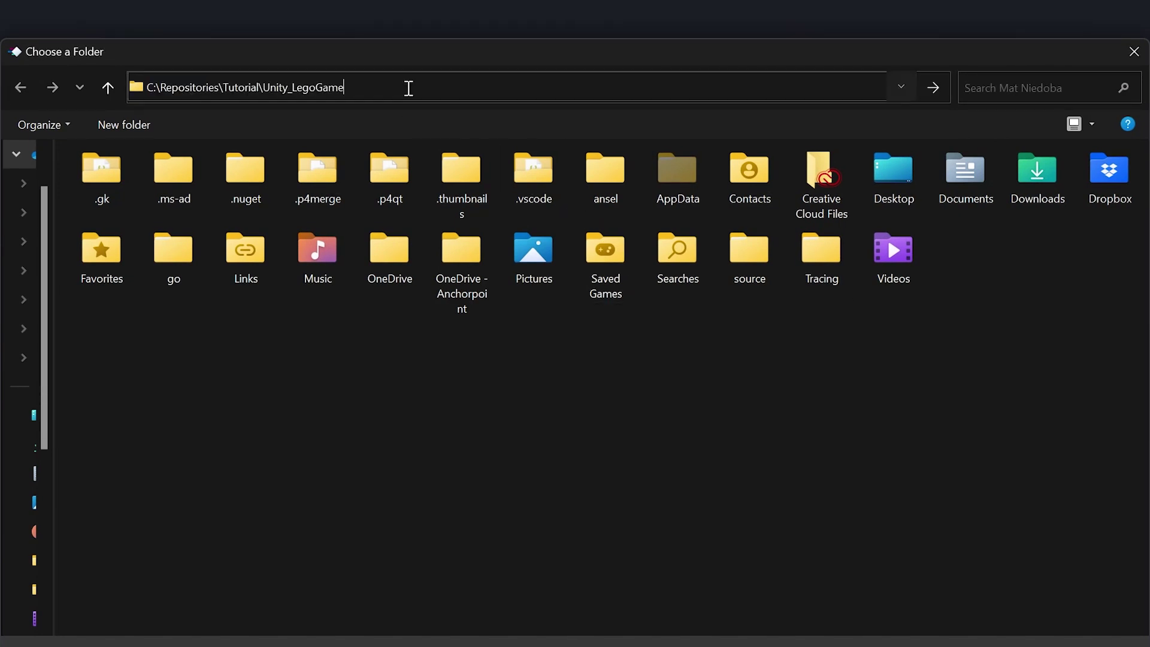
key(Return)
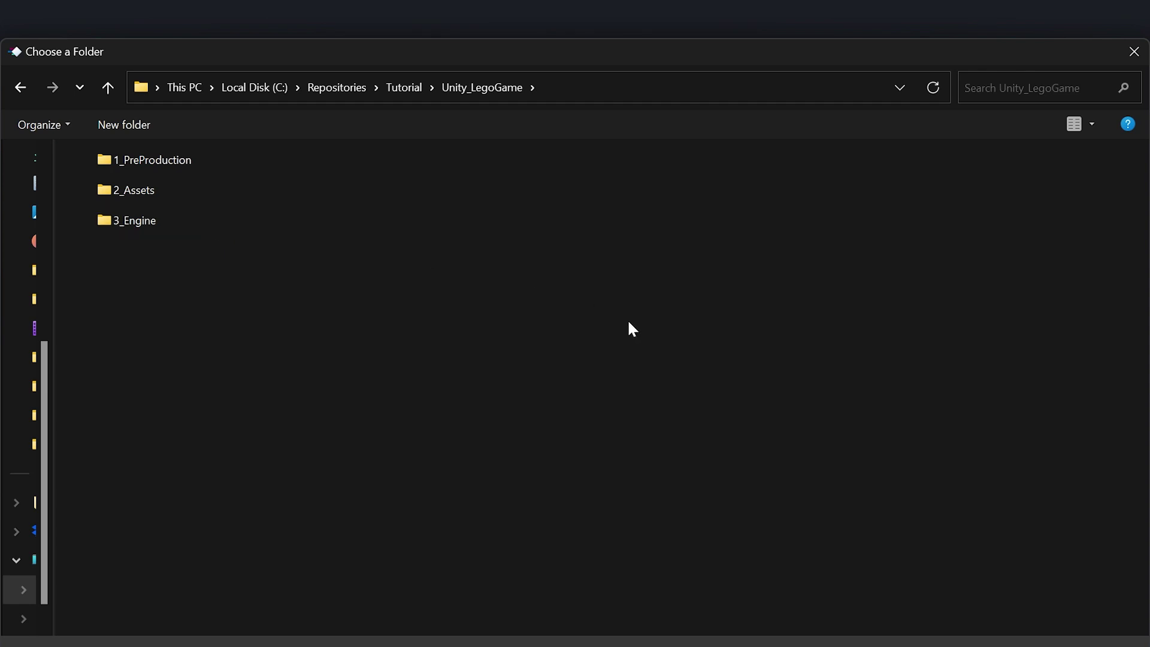
key(Return)
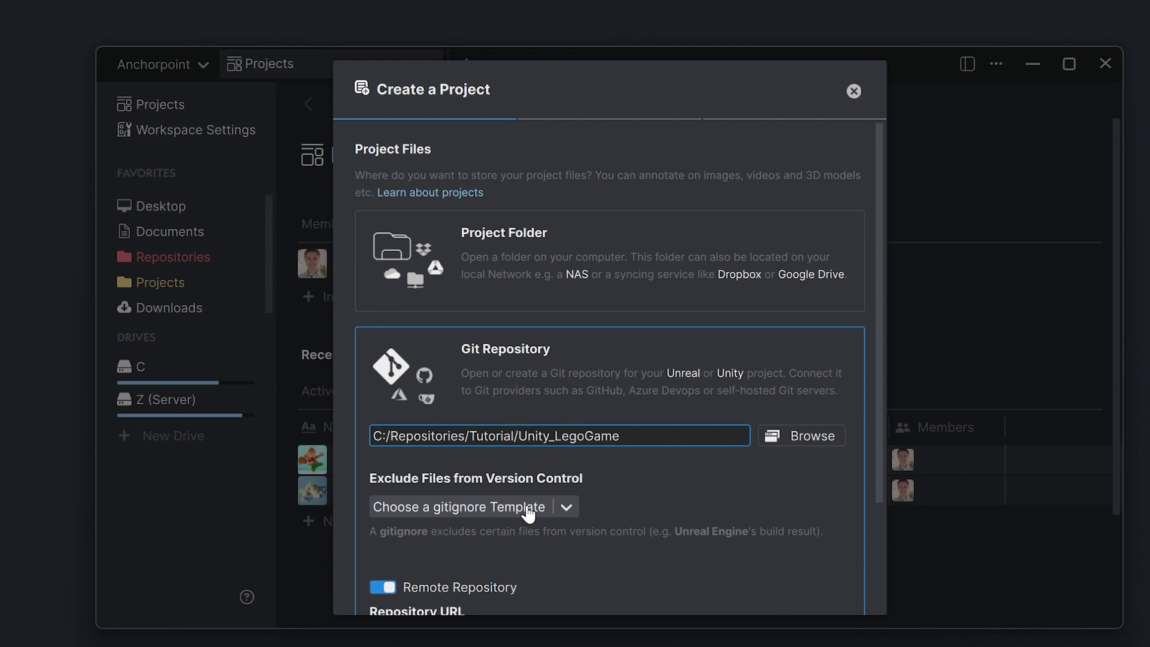
Step: Choose the Unity gitignore template and paste the tutorial-1 GitHub URL as the remote
click(528, 513)
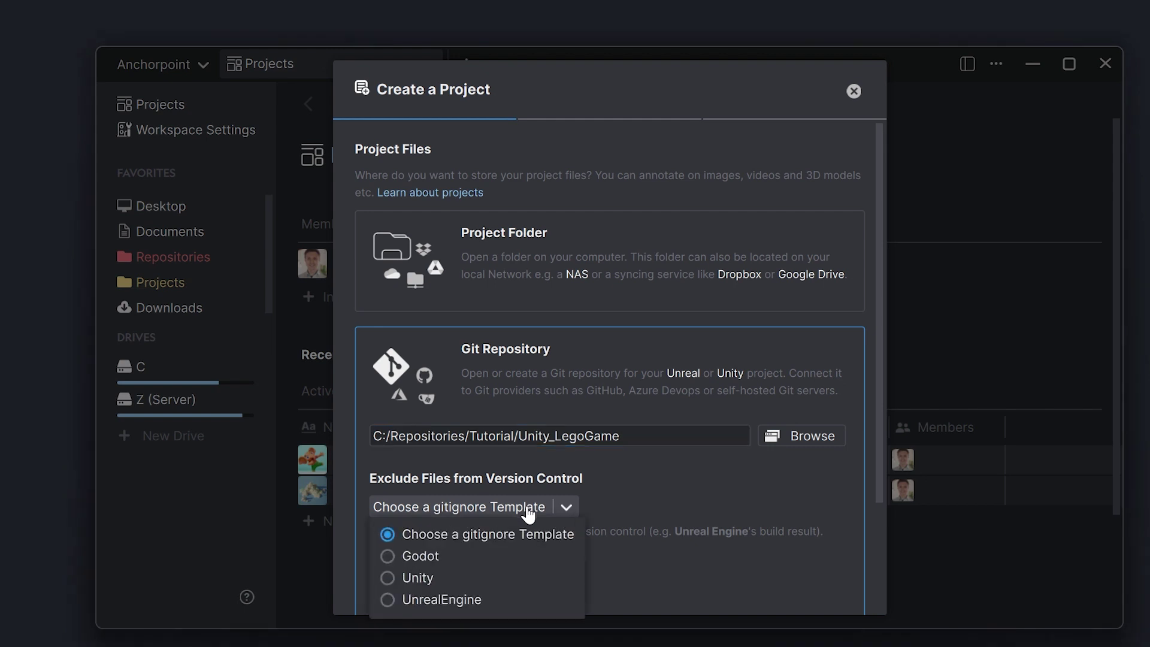
click(389, 578)
scroll(614, 490, down, 2)
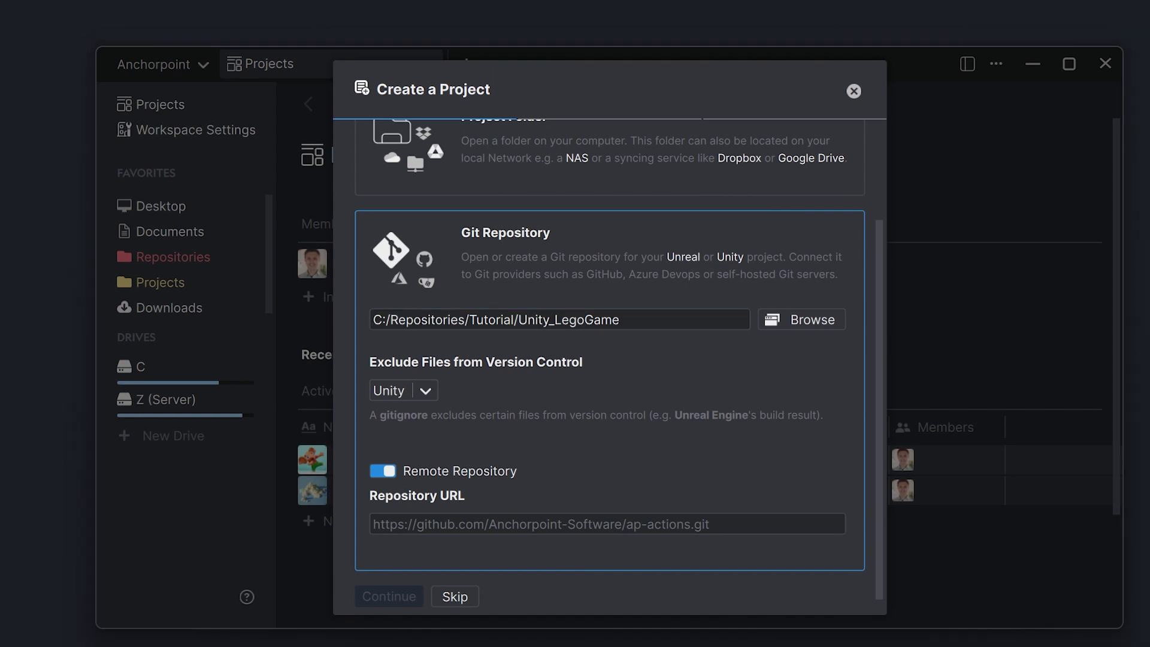
click(509, 524)
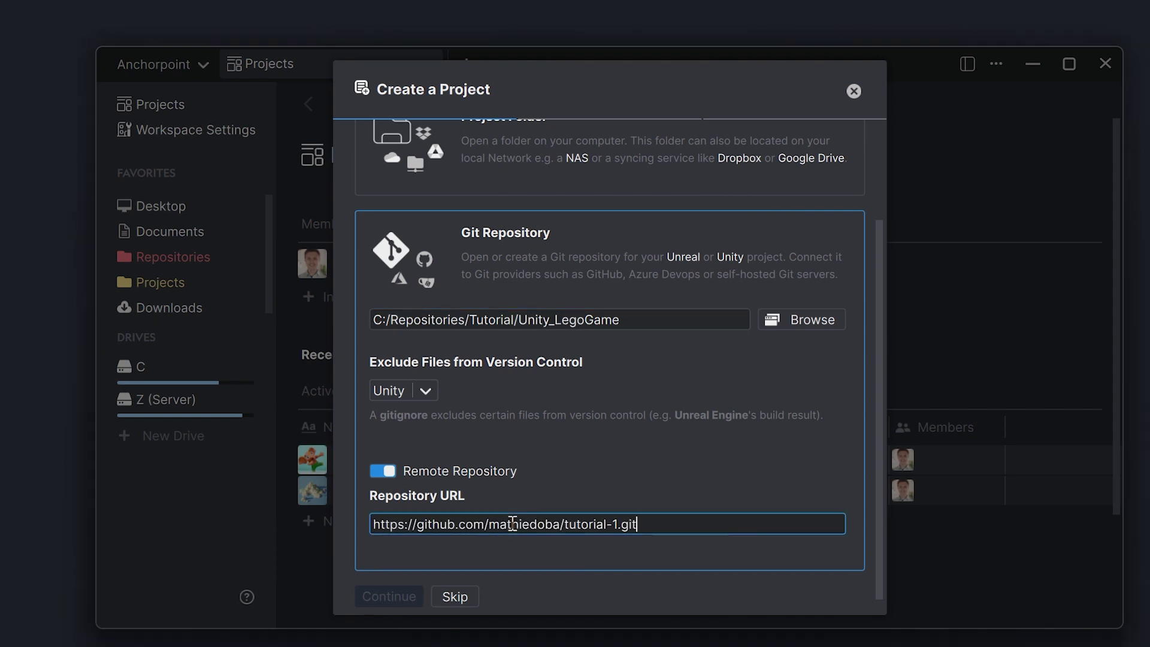
Step: Keep the name Unity_LegoGame, invite the teammate by e-mail, and create the project
click(402, 596)
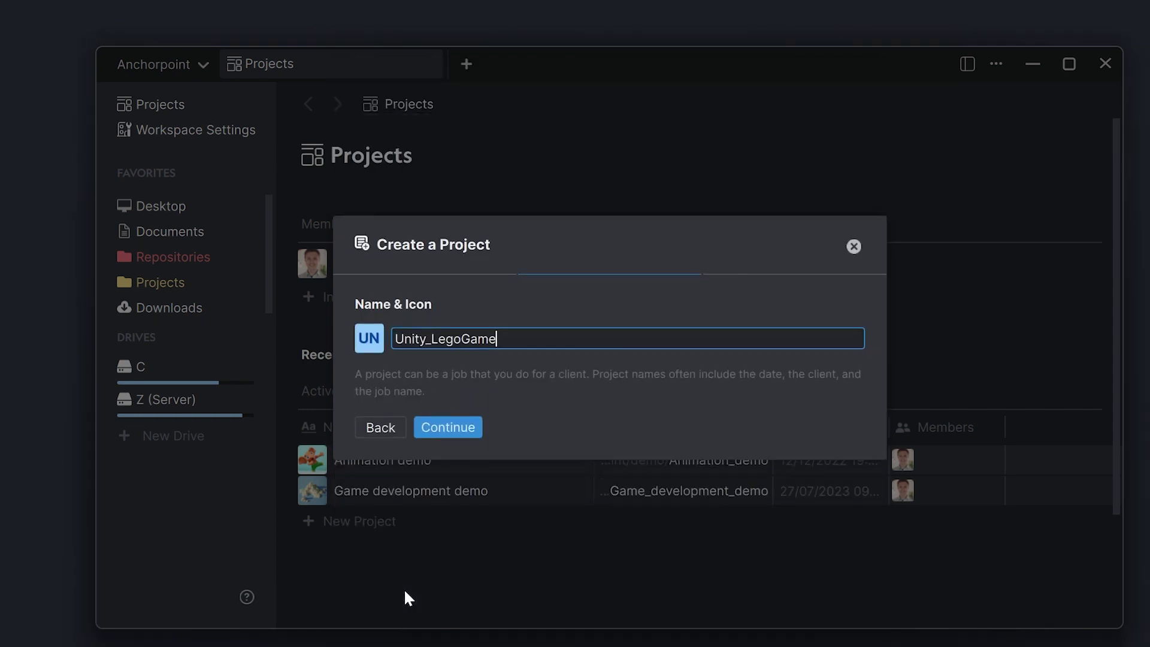
click(434, 418)
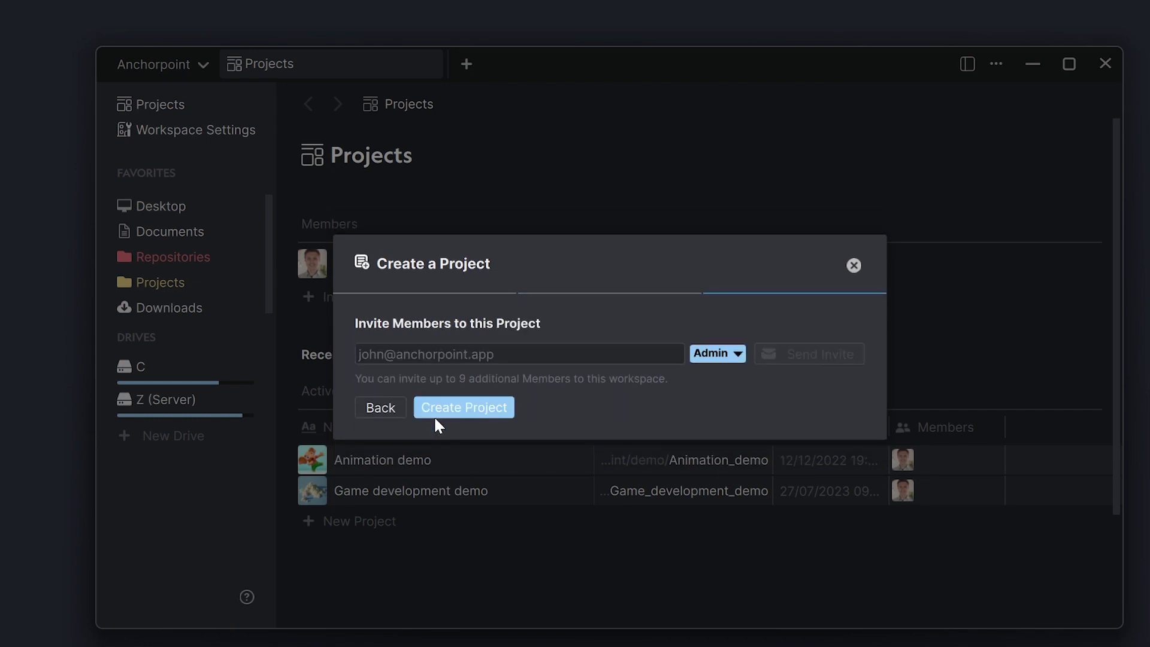
click(539, 358)
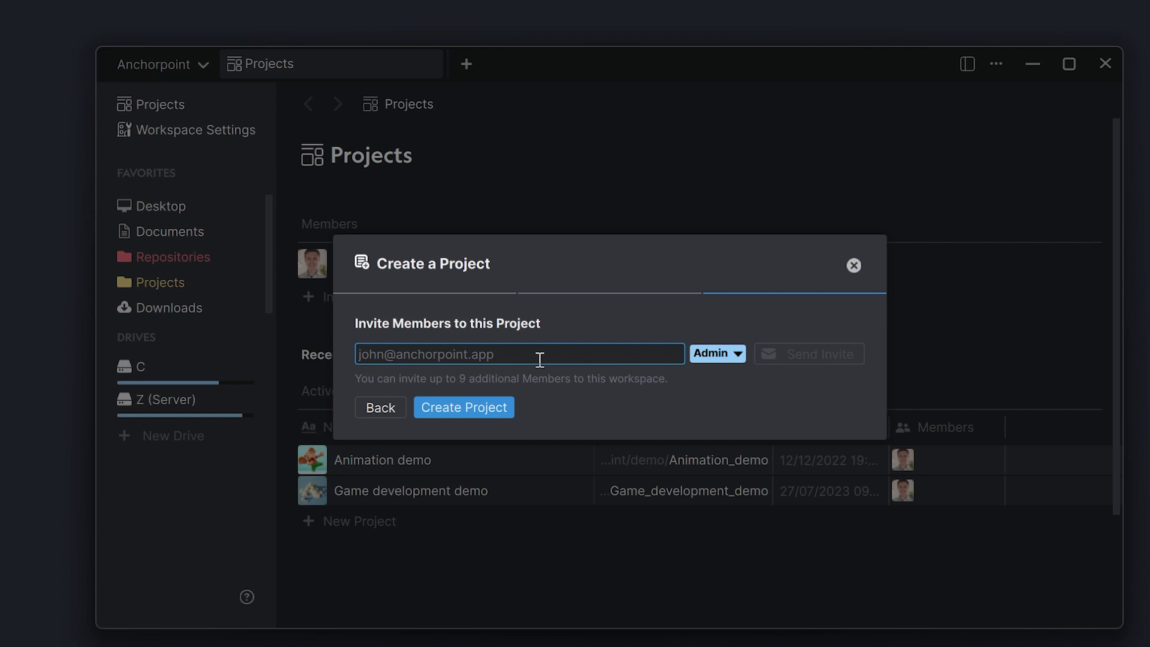
click(777, 359)
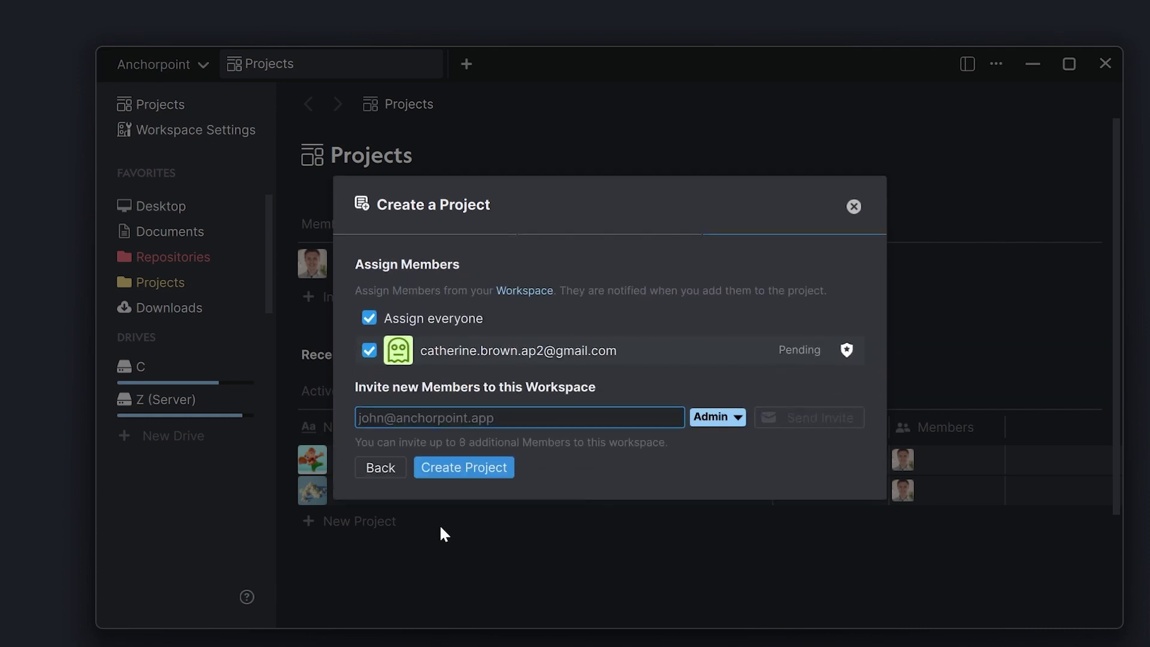
click(461, 470)
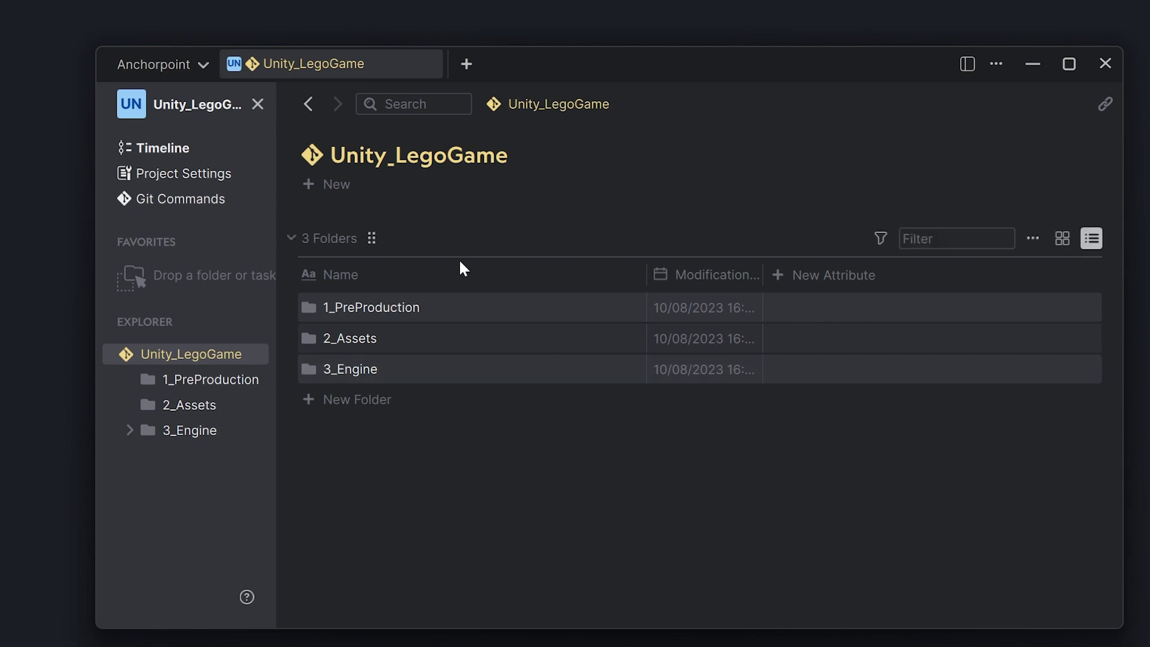
Step: Commit all 3929 changed files as 'Added unity project' and push them
click(168, 151)
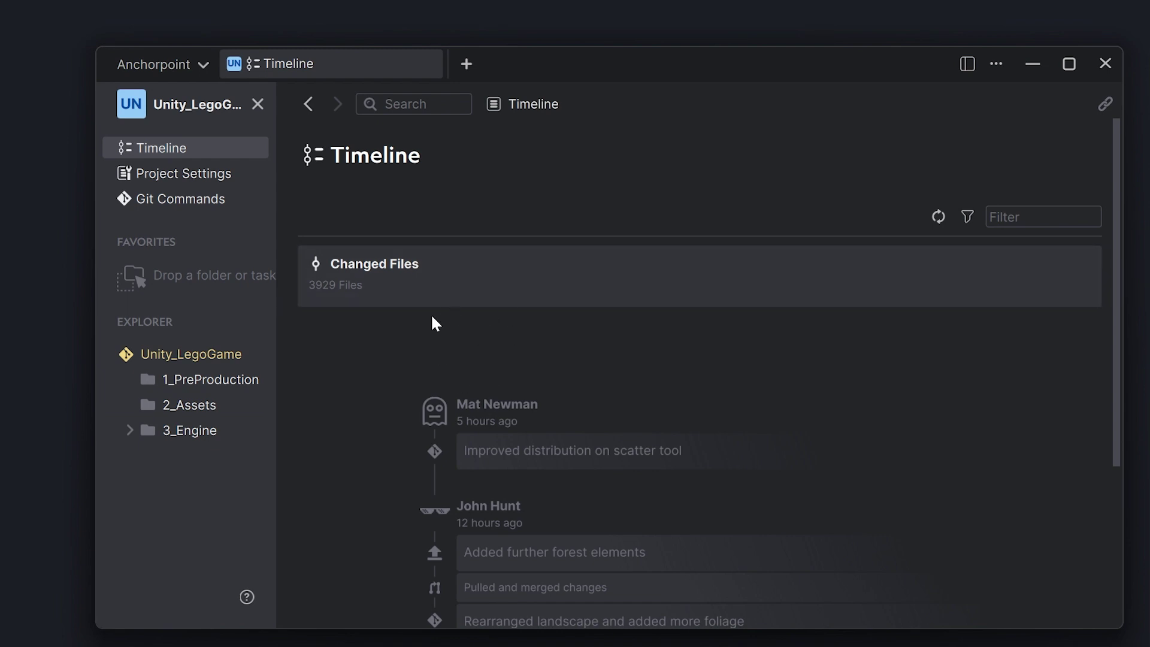
click(426, 264)
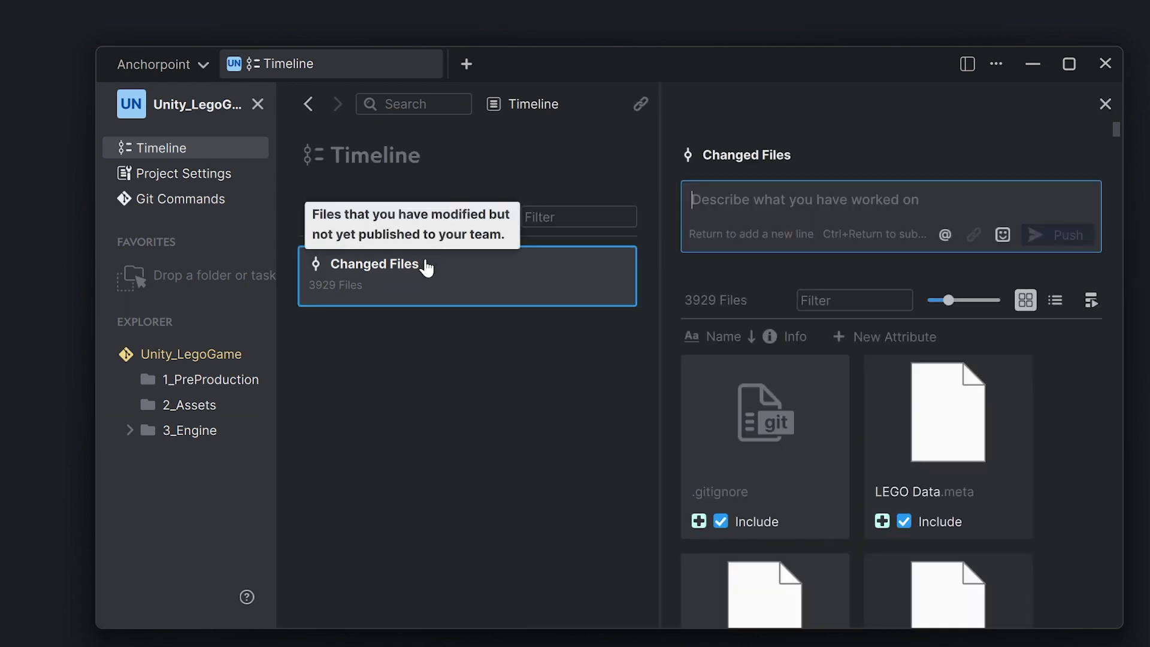
click(1056, 301)
click(863, 202)
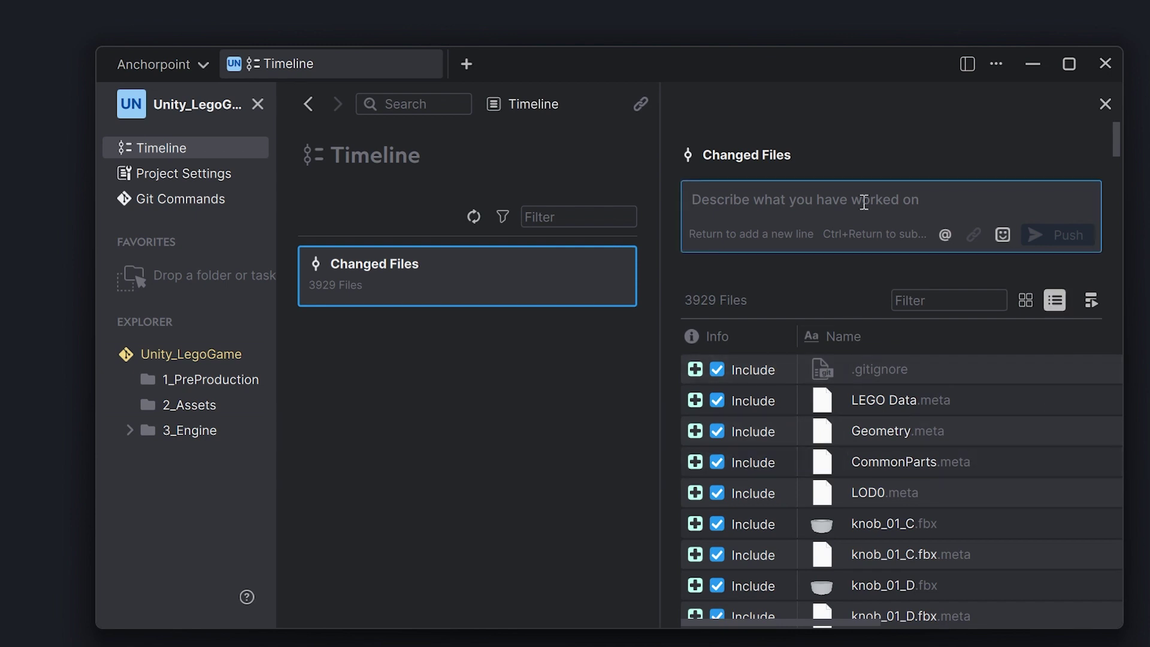
text(Added unity projec)
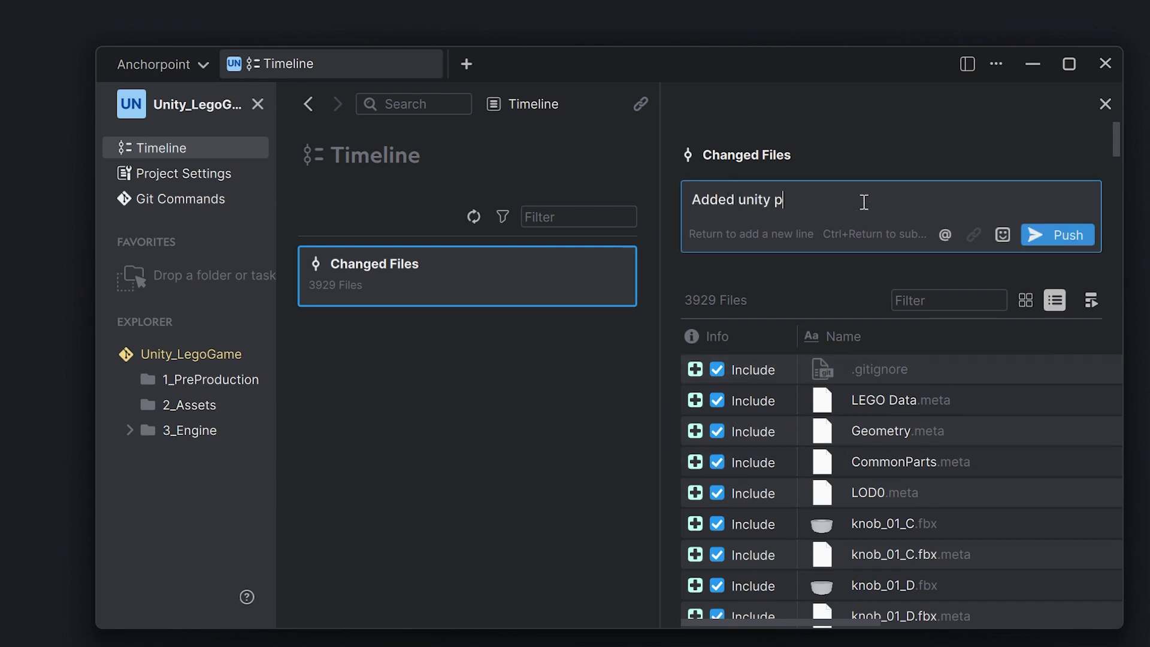
text(t)
click(1052, 232)
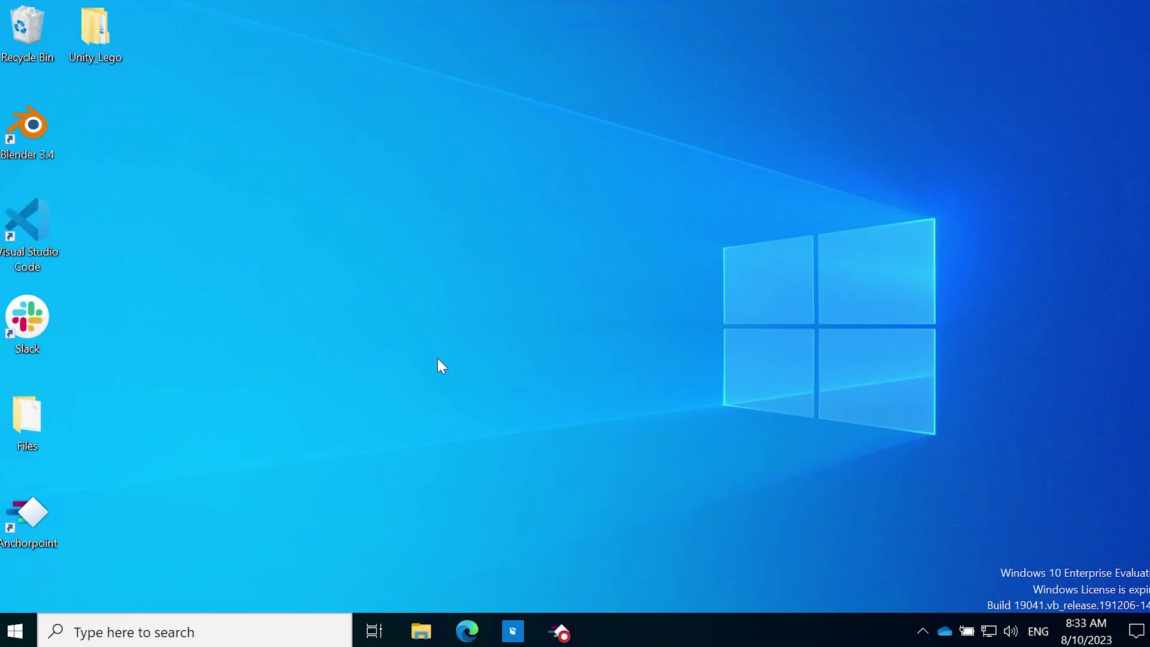
Step: Accept the GitHub collaborator invitation to tutorial-1 in Edge
click(468, 630)
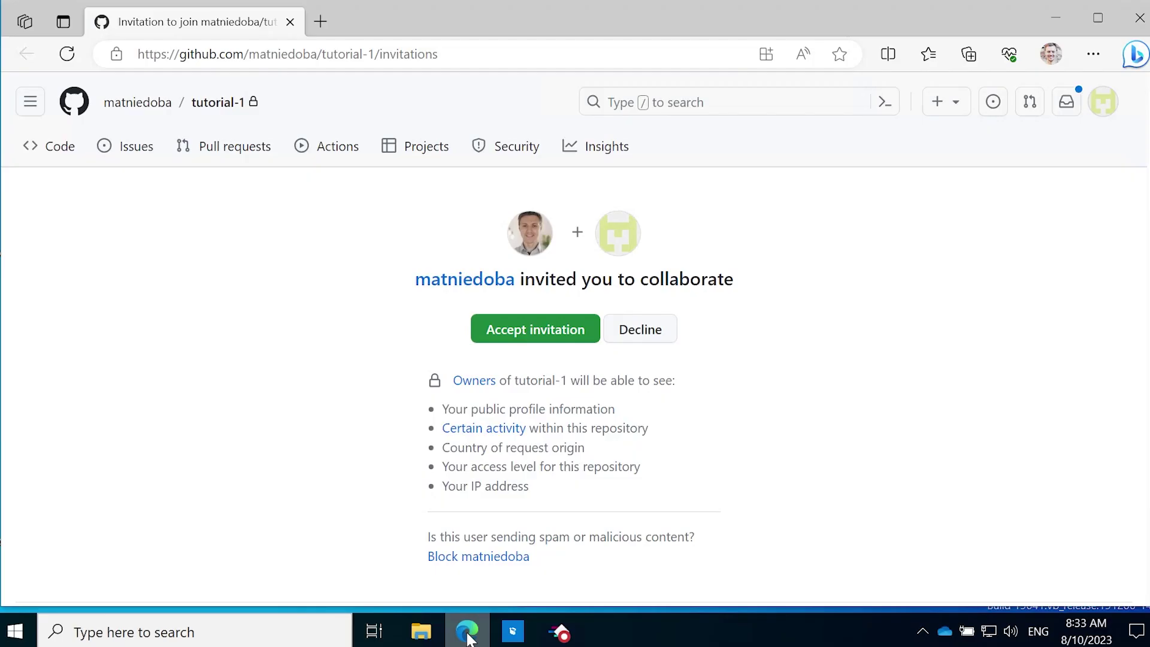
click(557, 335)
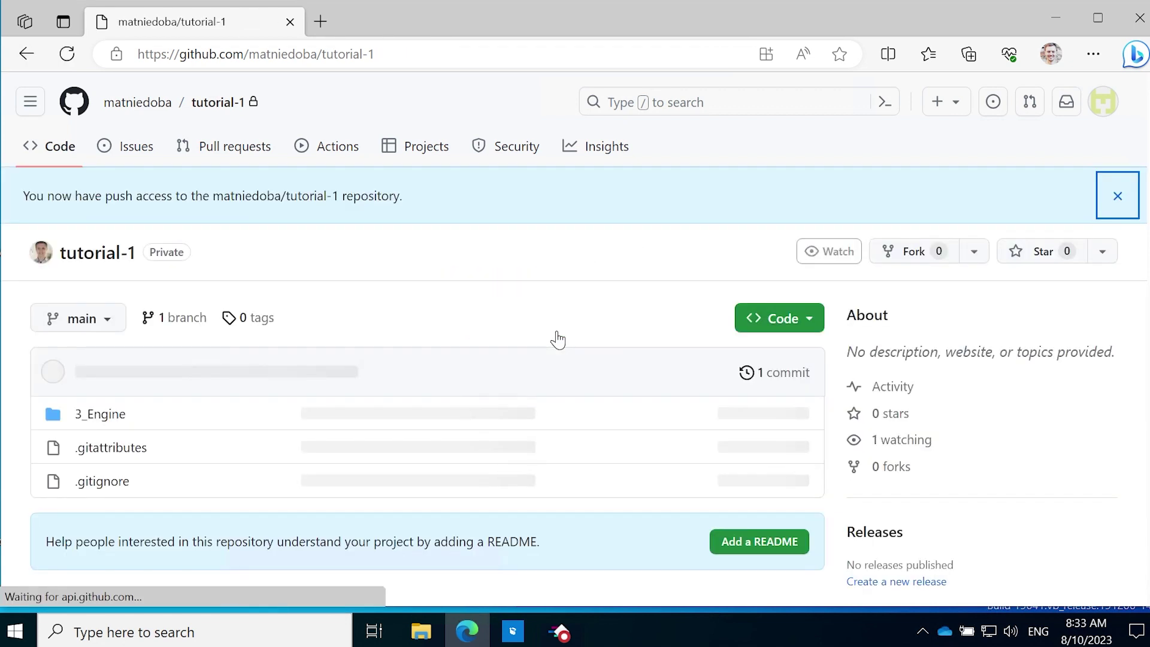
Step: Bring Anchorpoint forward and accept the workspace invitation to join Unity_LegoGame
click(1067, 29)
mouse_move(560, 630)
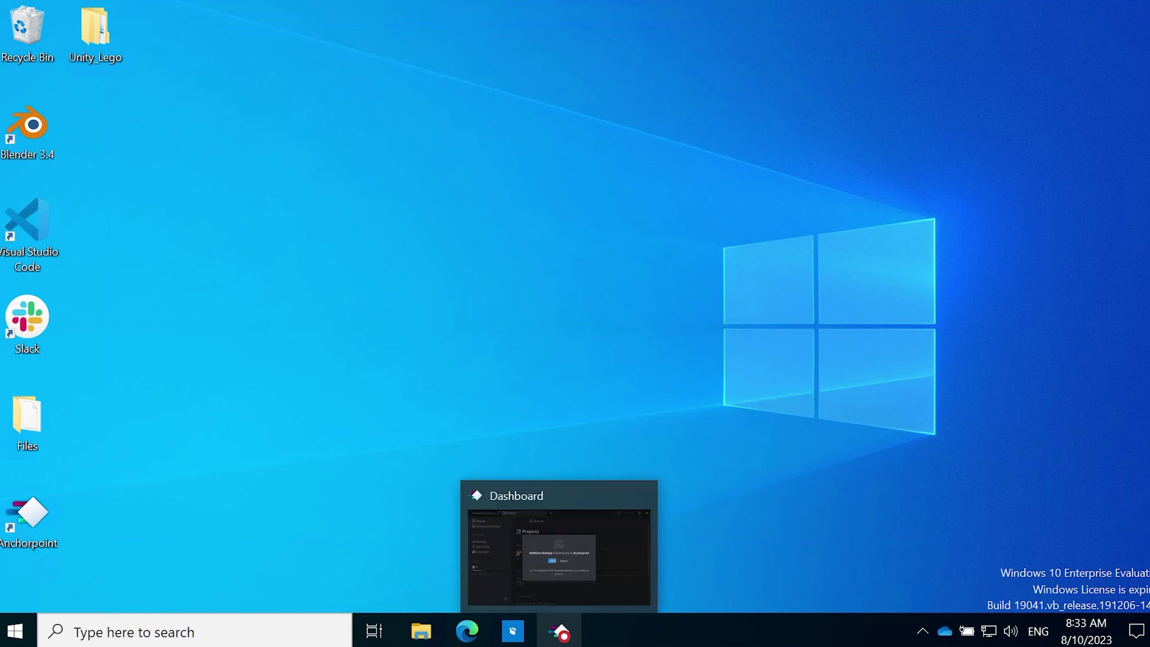
click(561, 632)
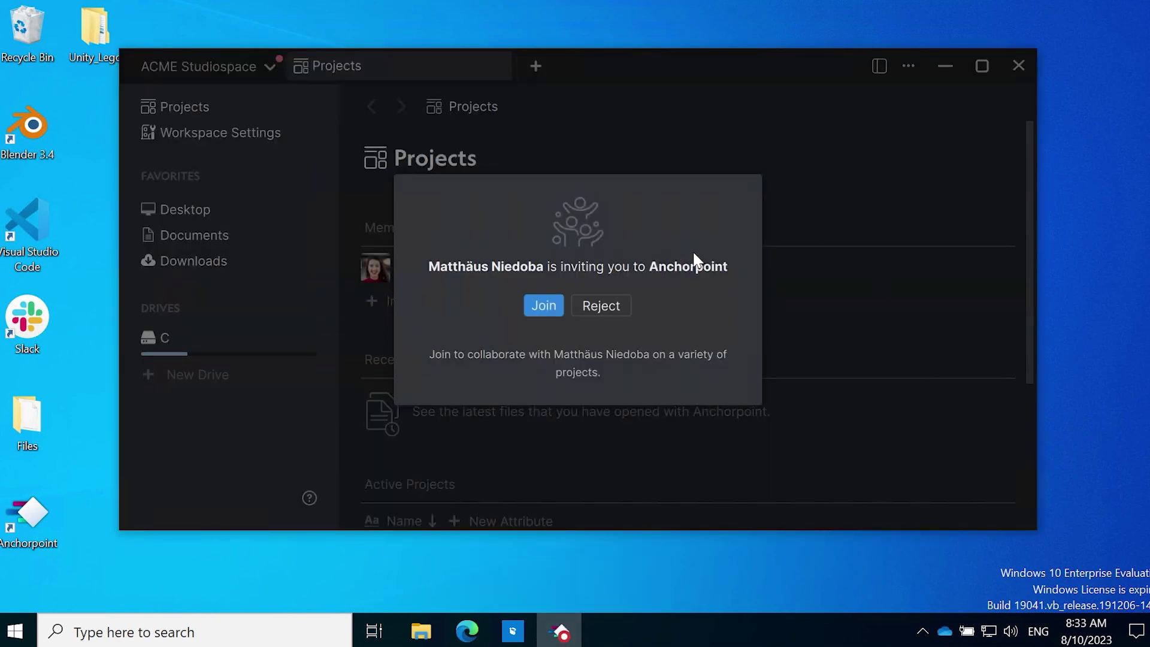
click(533, 304)
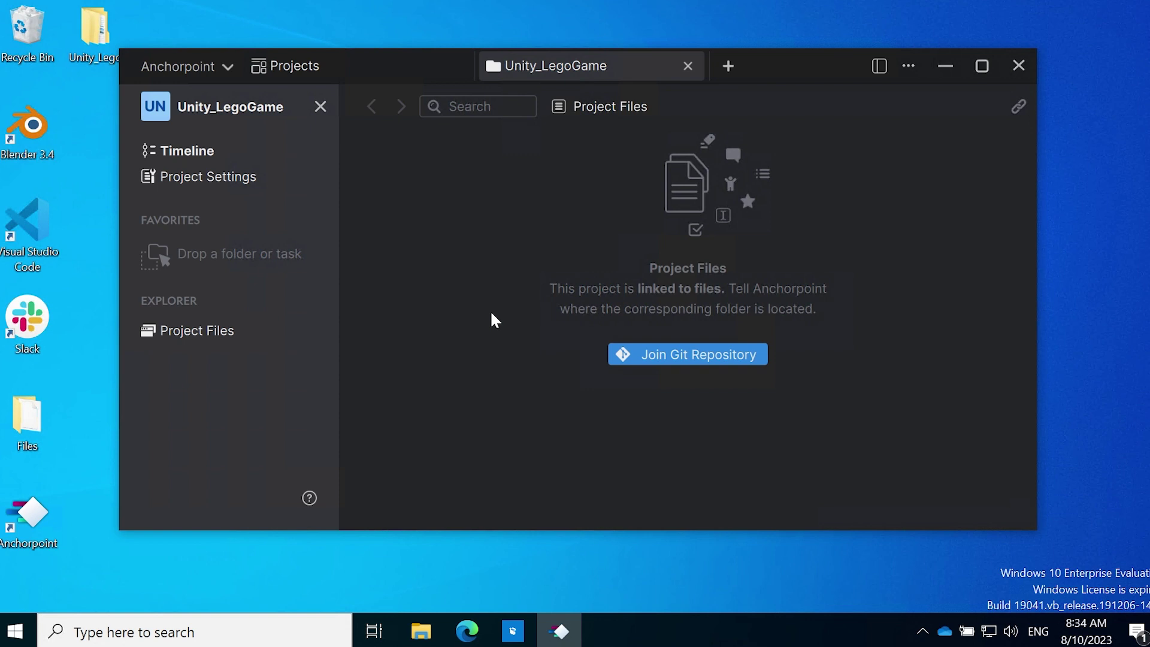
Step: Join the Git repository into Desktop\Unity_Lego, sign in to GitHub, and view its Timeline
click(681, 358)
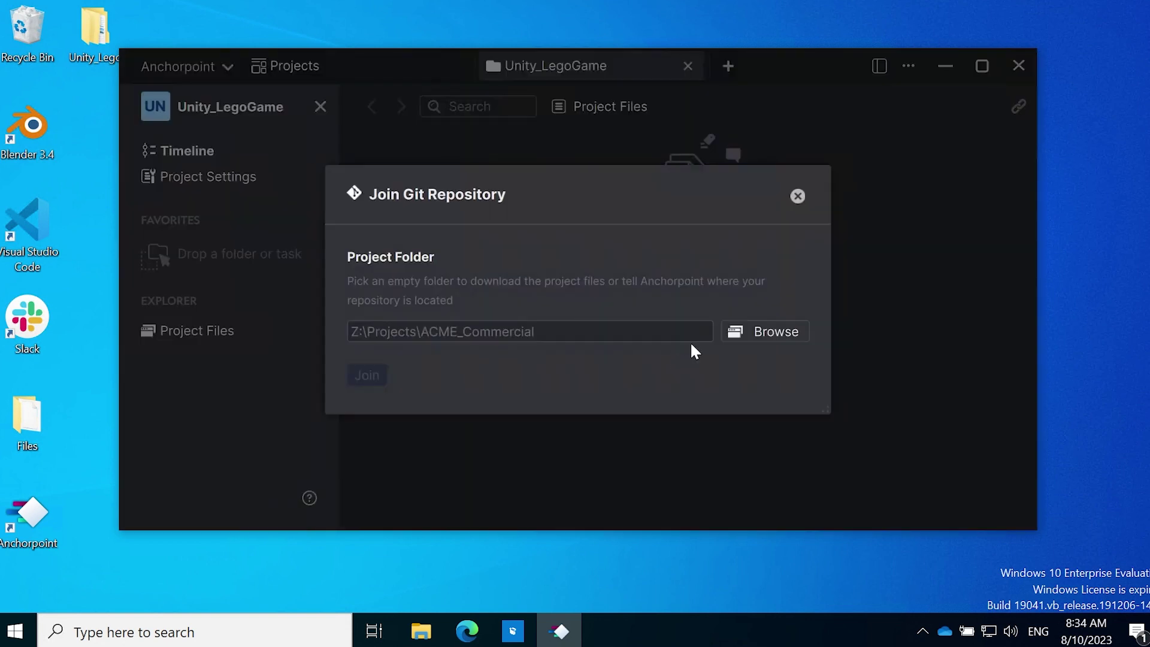
click(763, 336)
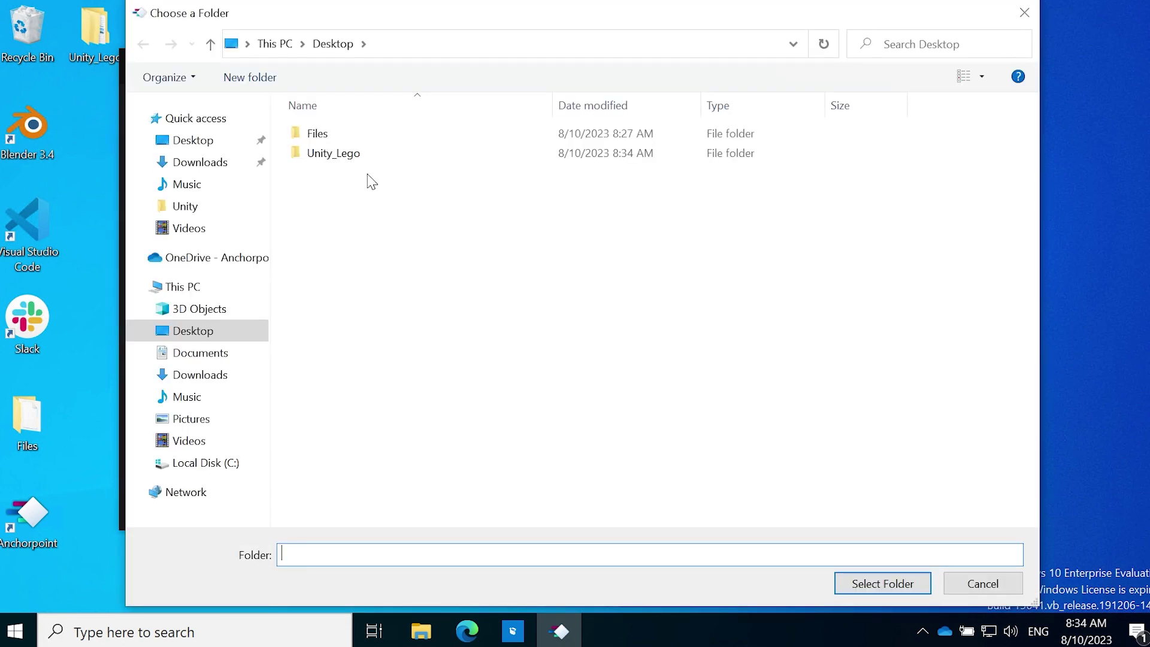
click(356, 157)
click(894, 584)
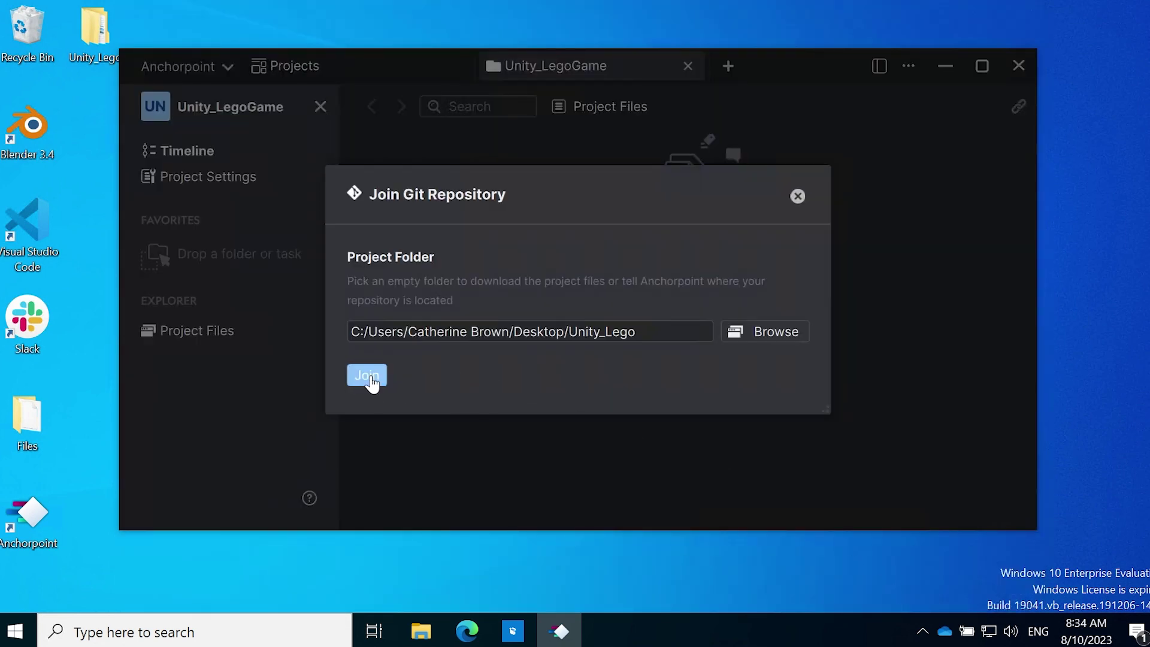
click(366, 375)
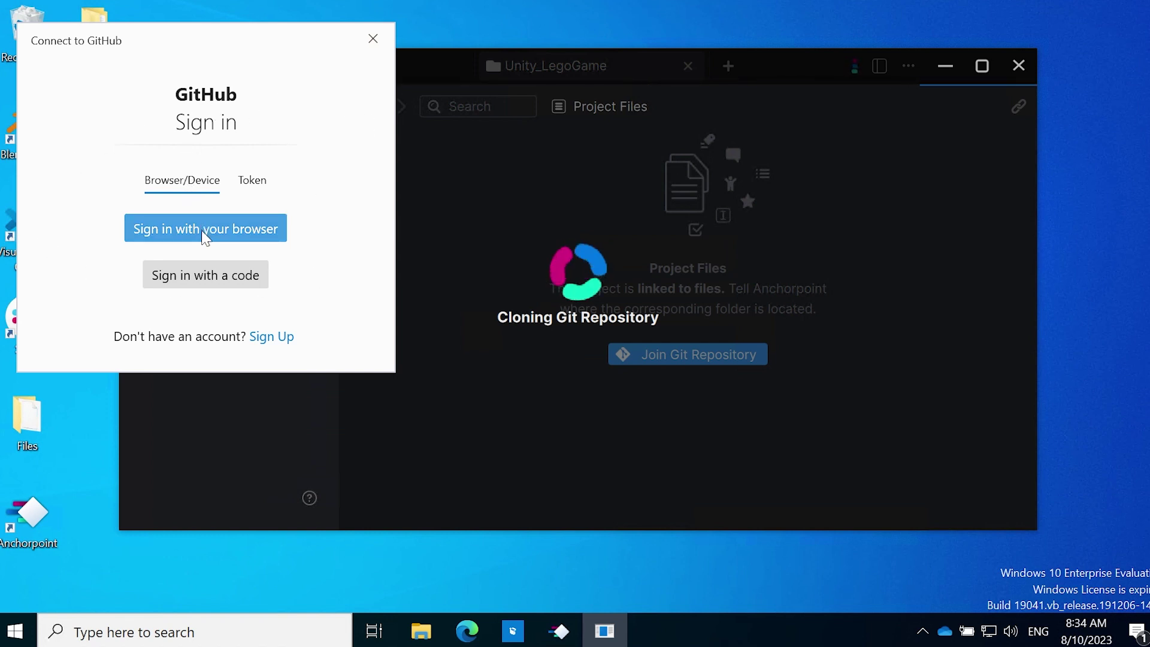
click(223, 238)
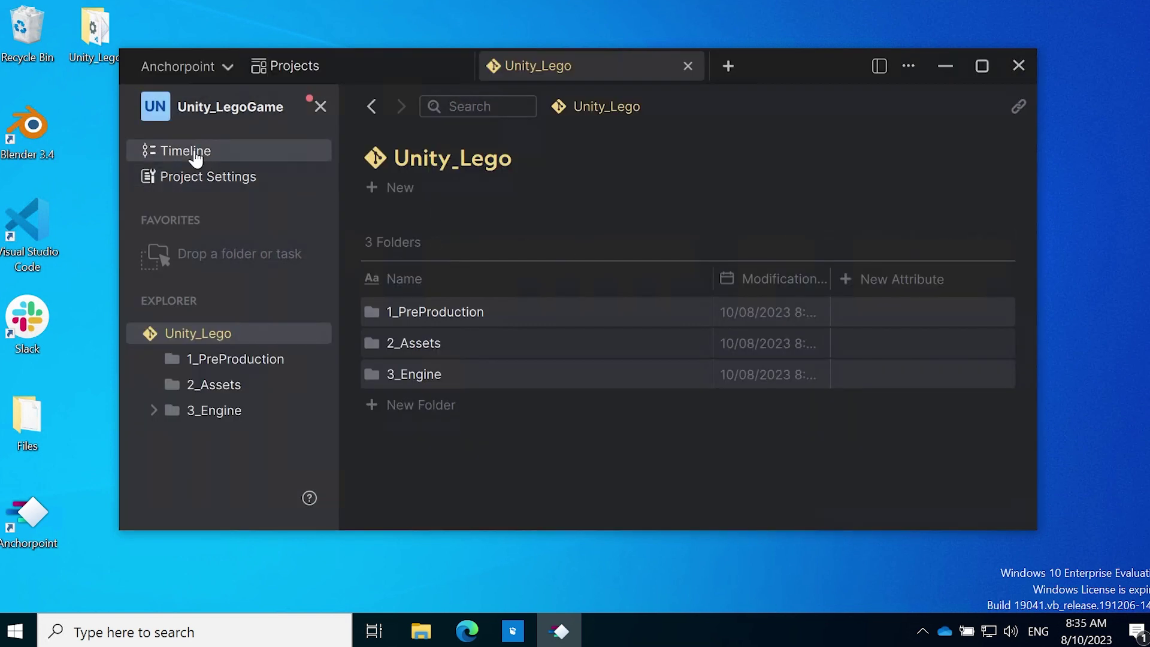
click(193, 155)
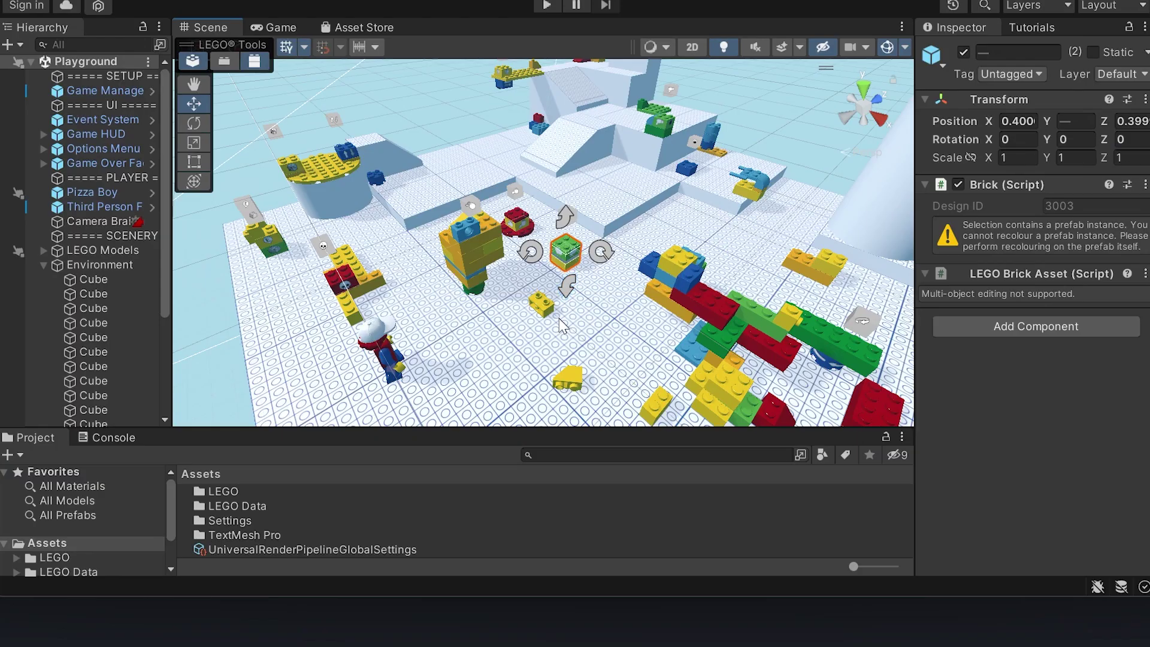
Step: Drag the green brick down-left and the yellow brick onto the stacked bricks
click(598, 334)
click(569, 262)
drag(570, 262, 476, 336)
click(825, 264)
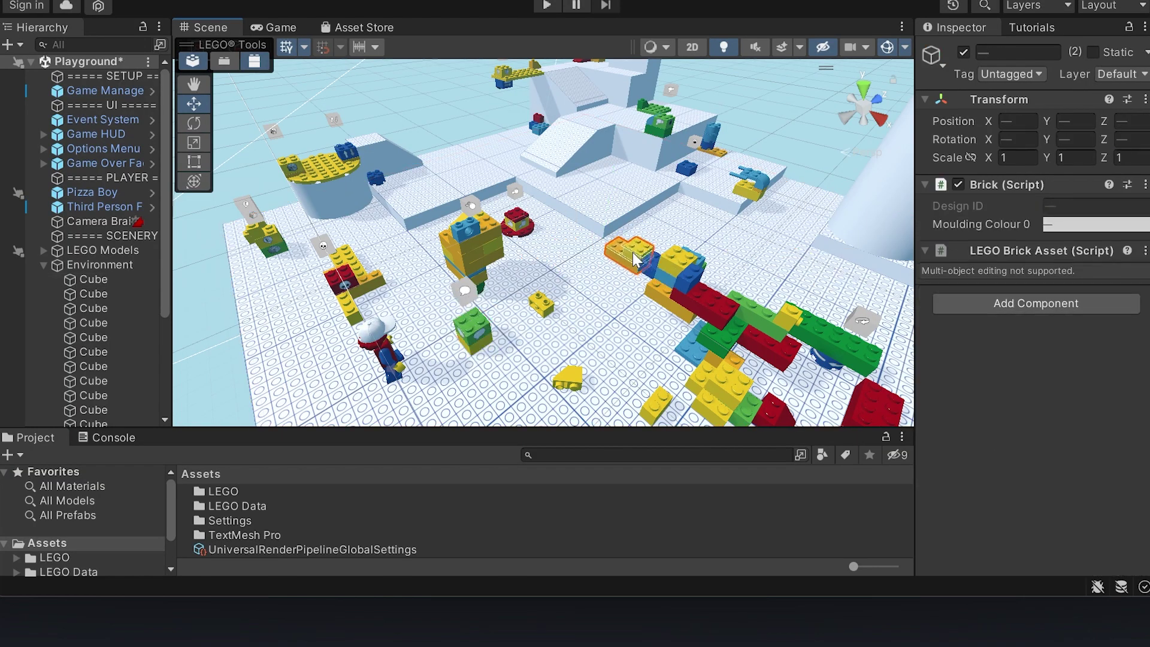
click(673, 238)
drag(672, 239, 670, 302)
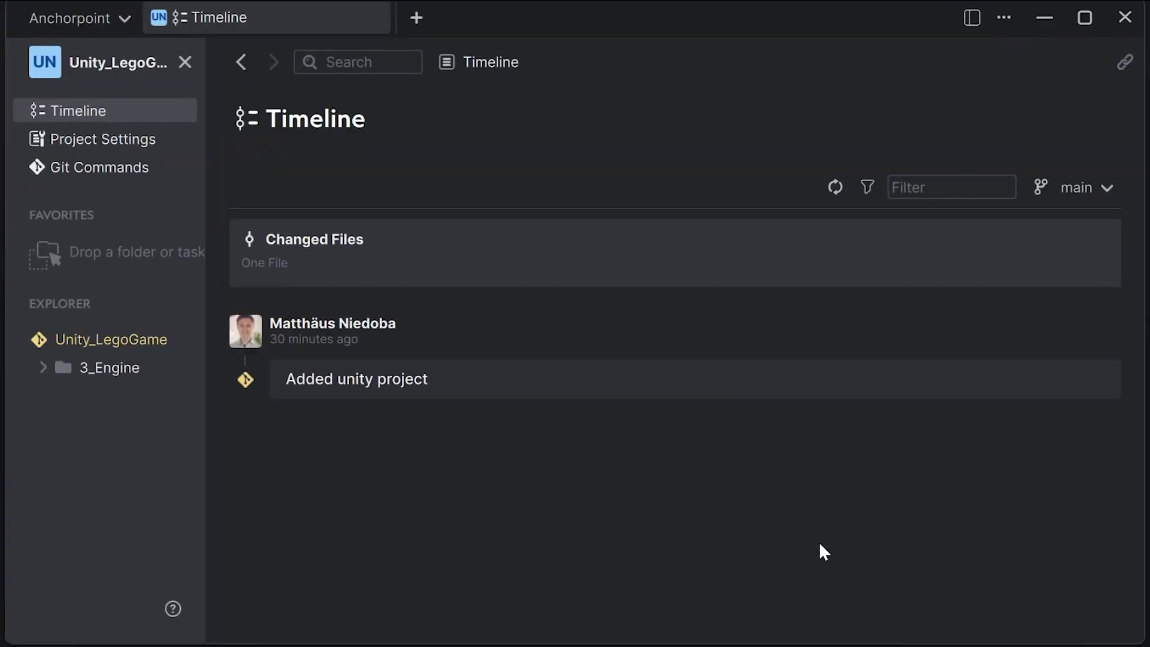
Step: Commit the changed Playground.unity scene with message 'Moved lego bricks' and push it
click(519, 251)
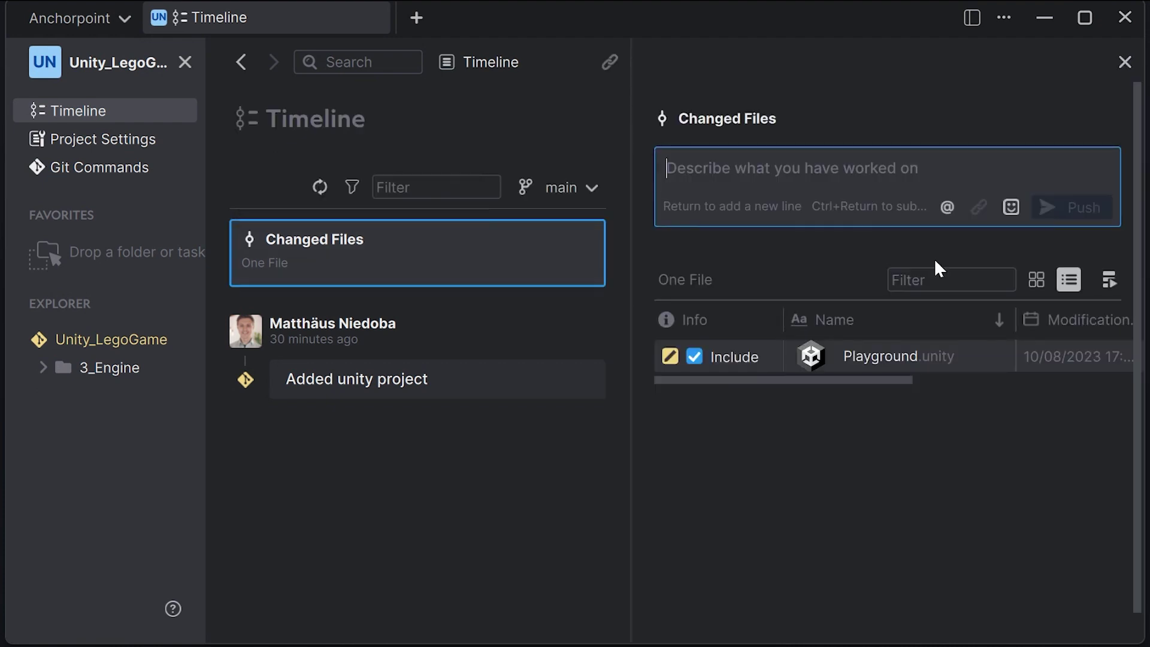
click(803, 177)
text(Moved lego bricks)
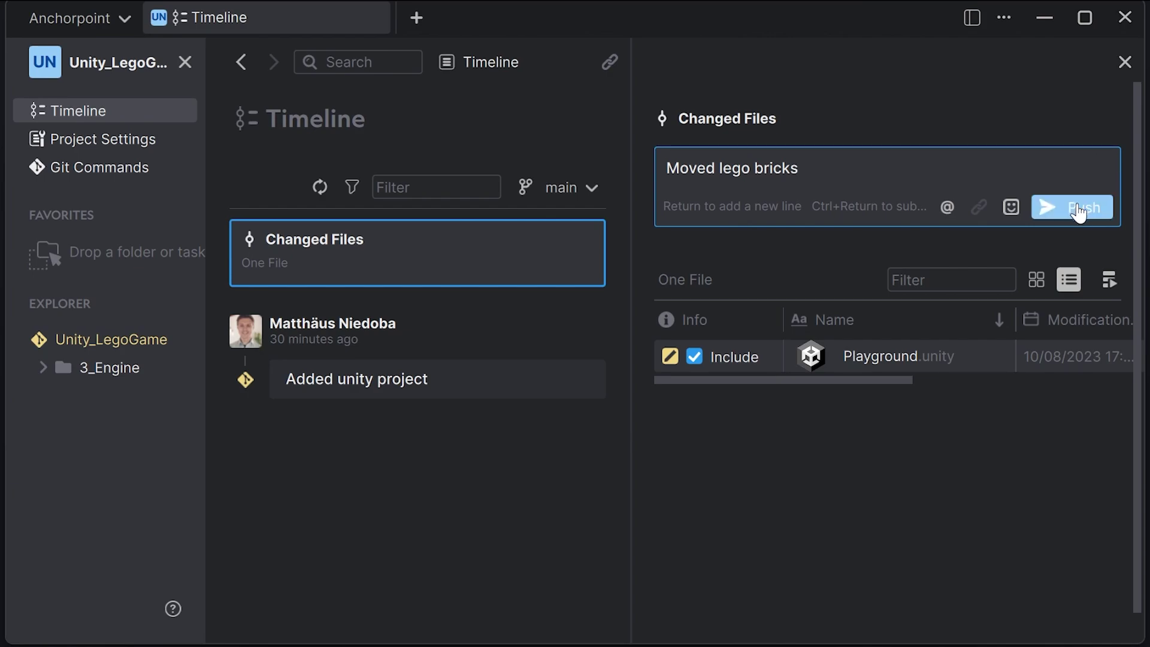
click(1075, 210)
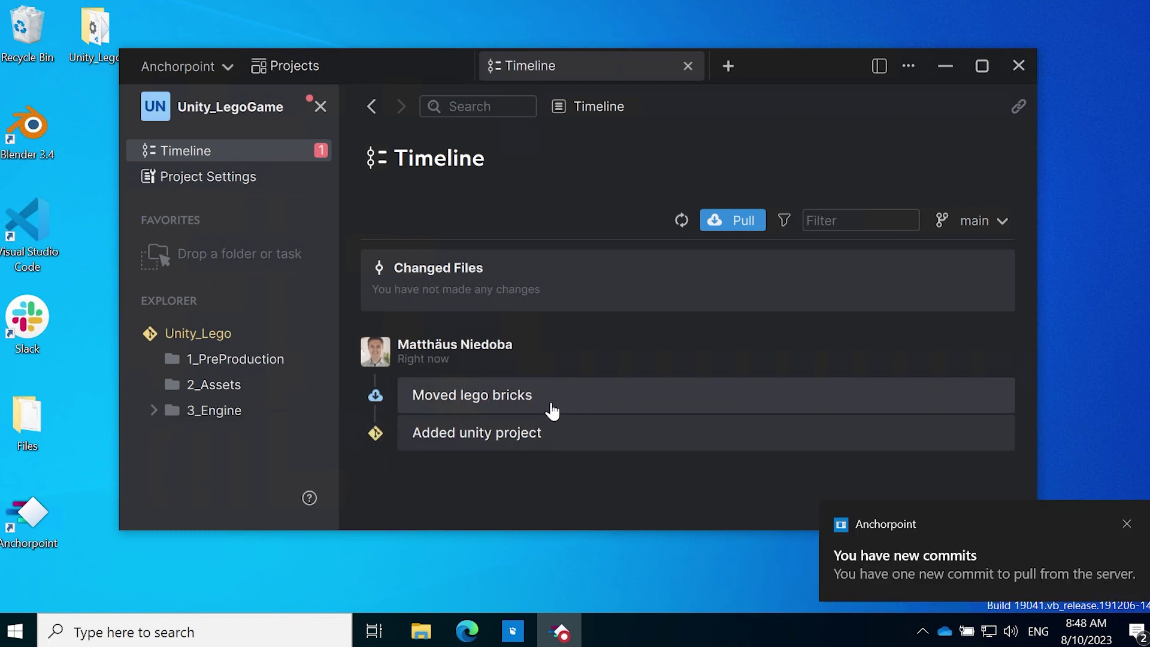
Step: Pull the 'Moved lego bricks' commit into the teammate's copy
click(727, 222)
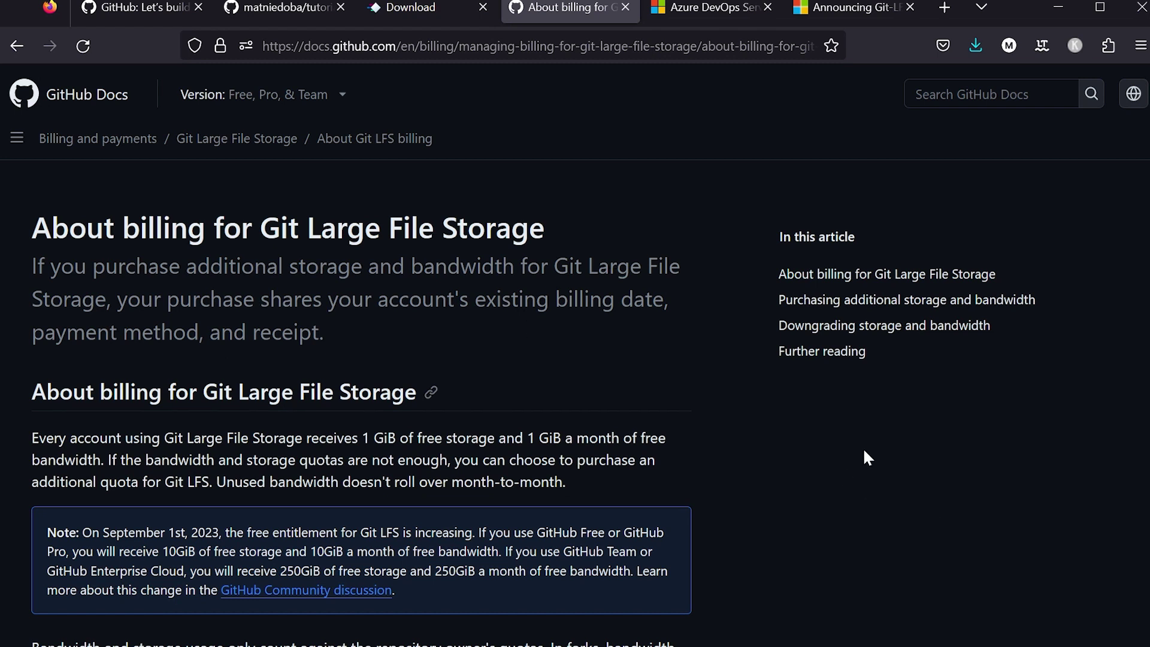
Step: Switch to the 'Announcing Git-LFS' post and highlight its title and unlimited free storage phrase
click(698, 8)
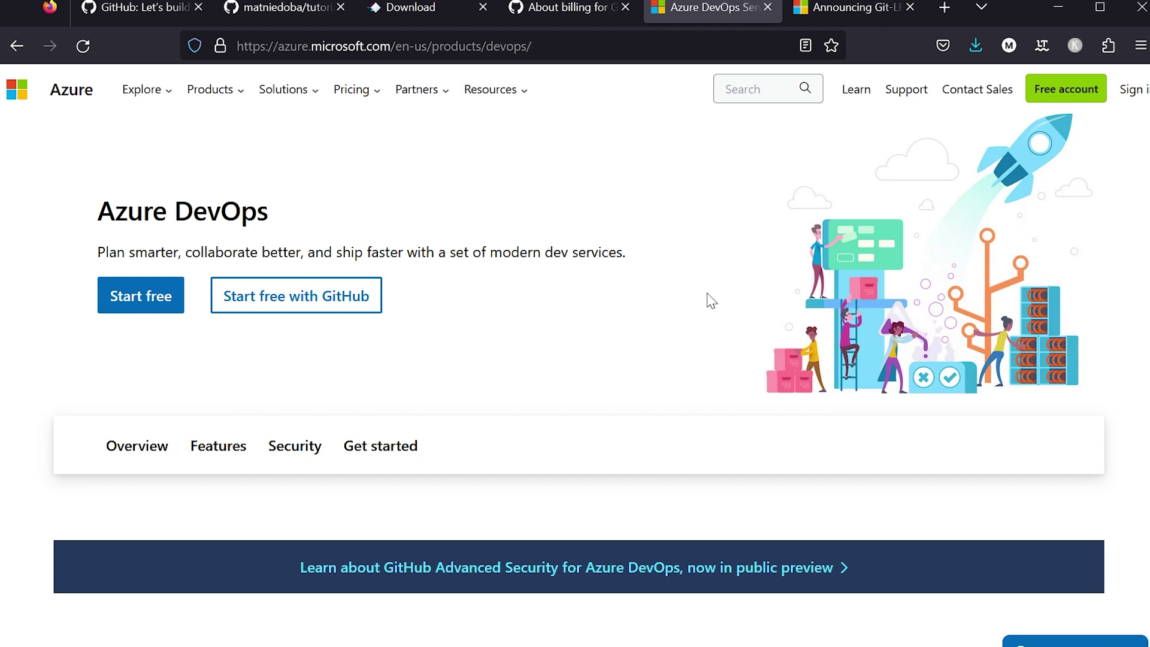
click(842, 9)
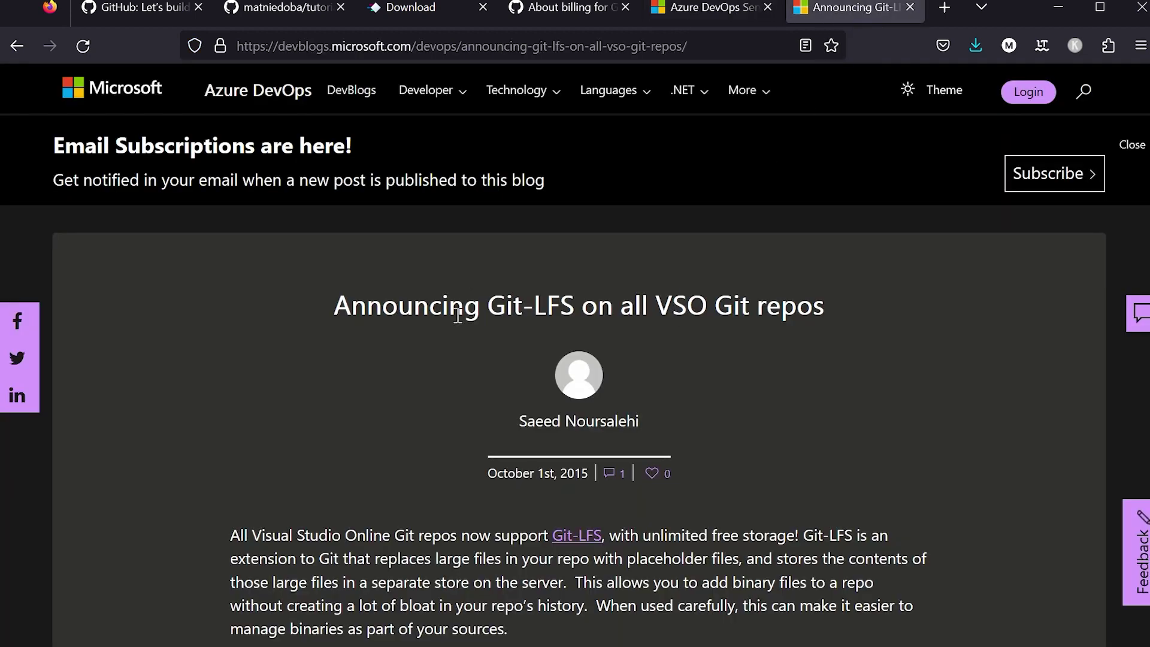
drag(326, 305, 743, 306)
click(736, 453)
drag(609, 535, 879, 521)
click(887, 523)
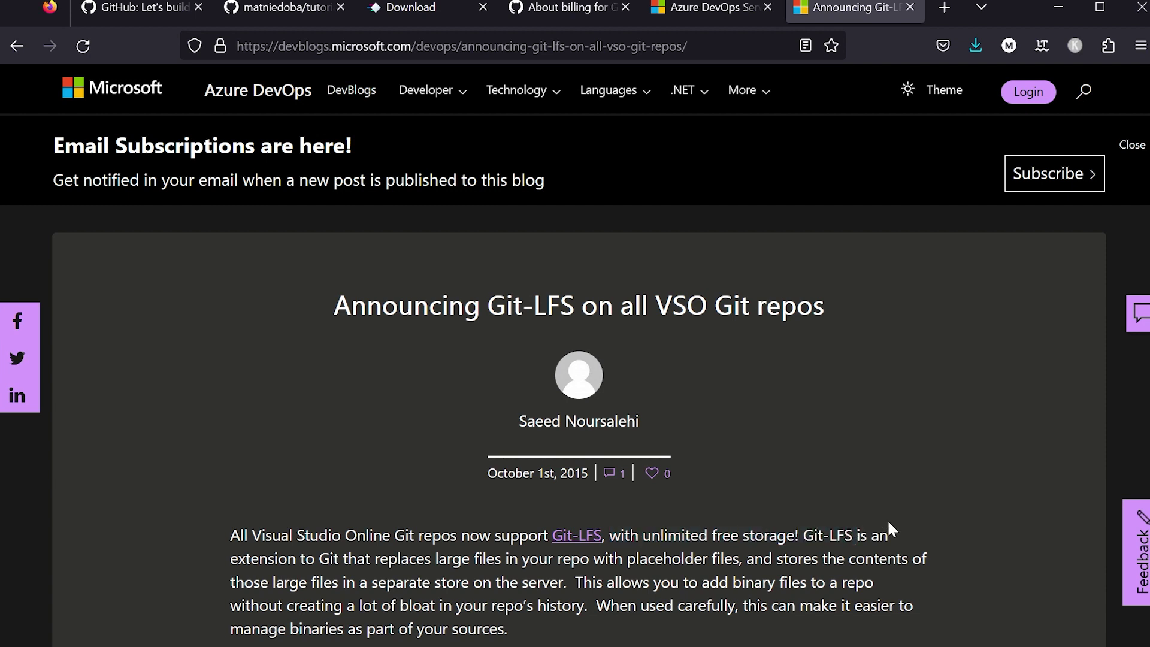